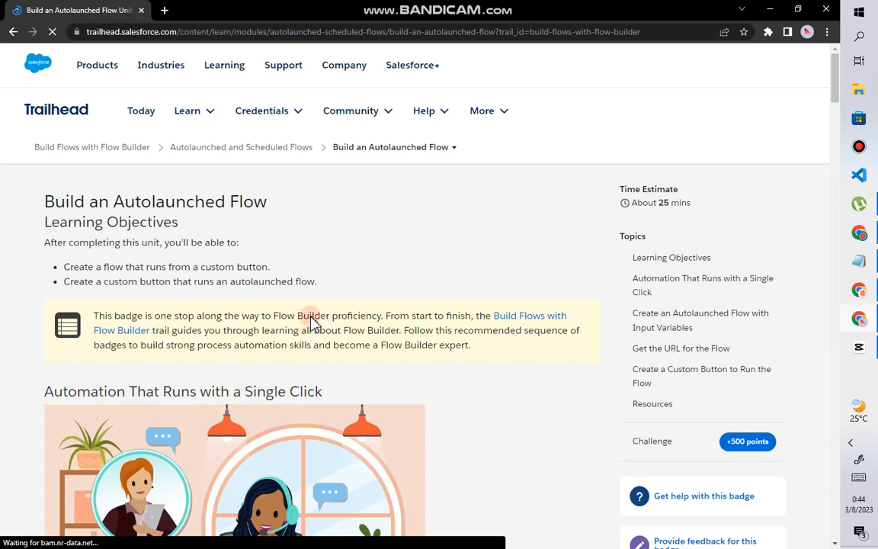
Launch the Trailhead playground from the challenge at the end of the Build an Autolaunched Flow unit.
scroll(295, 218, down, 1)
scroll(295, 219, down, 10)
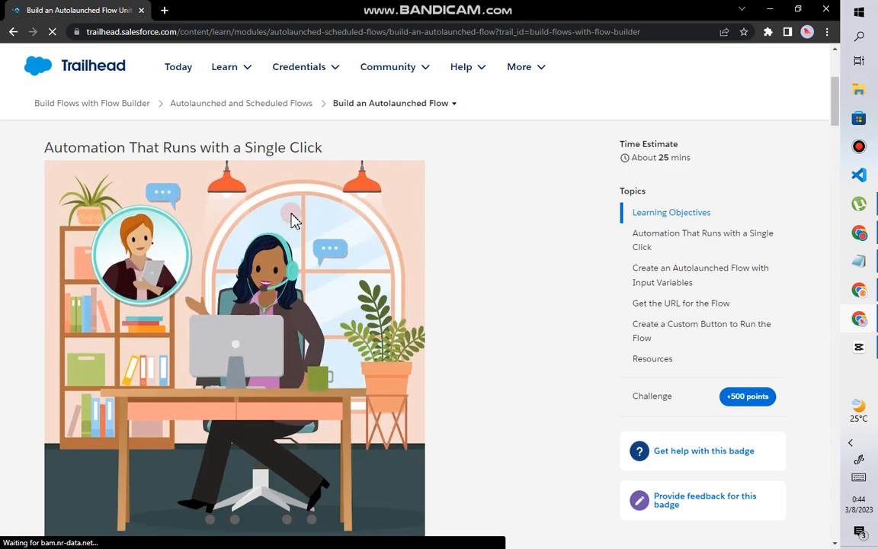
scroll(318, 257, down, 15)
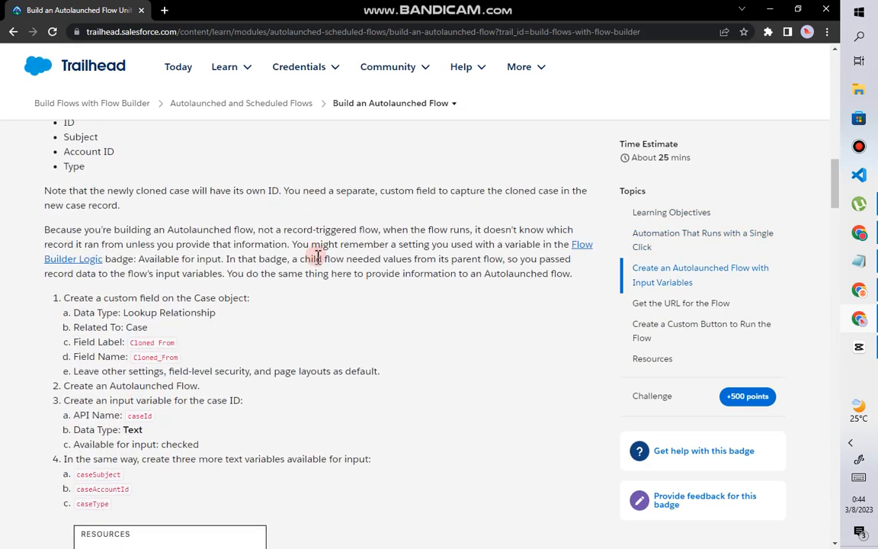
scroll(318, 257, down, 20)
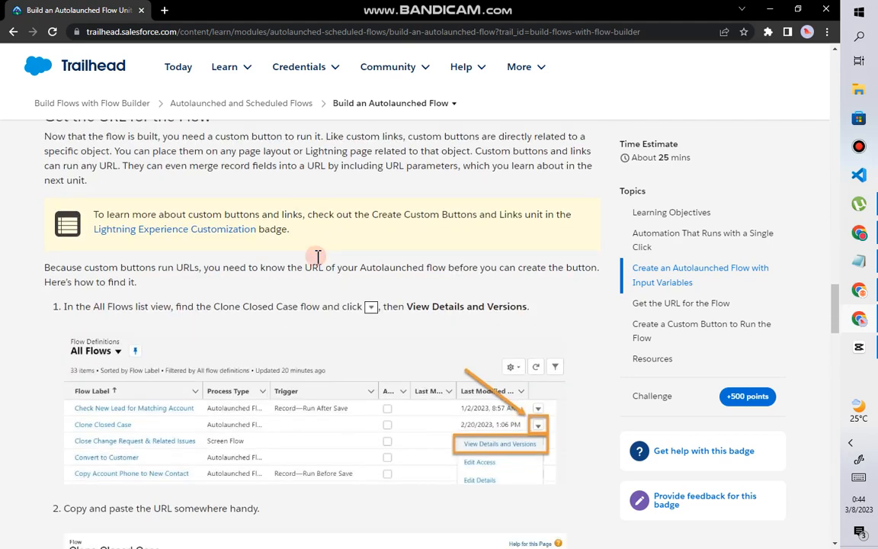
scroll(317, 257, down, 12)
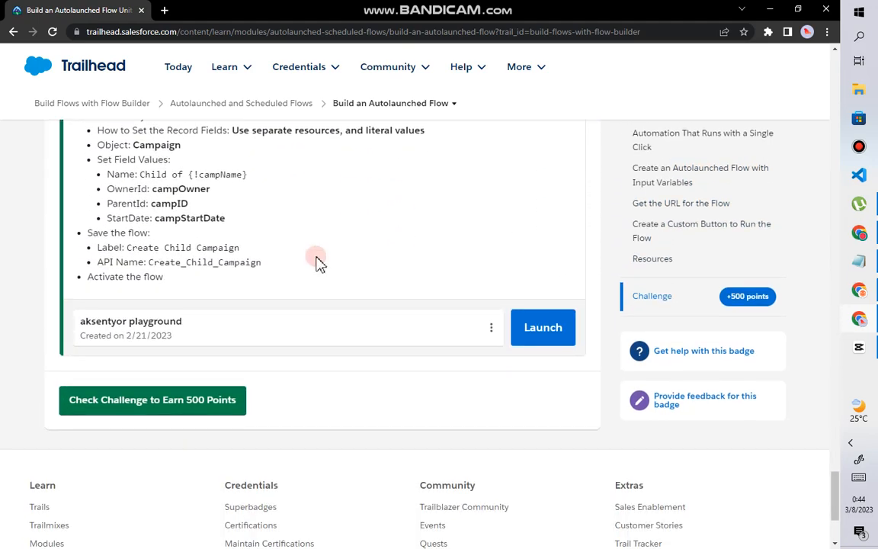
click(525, 333)
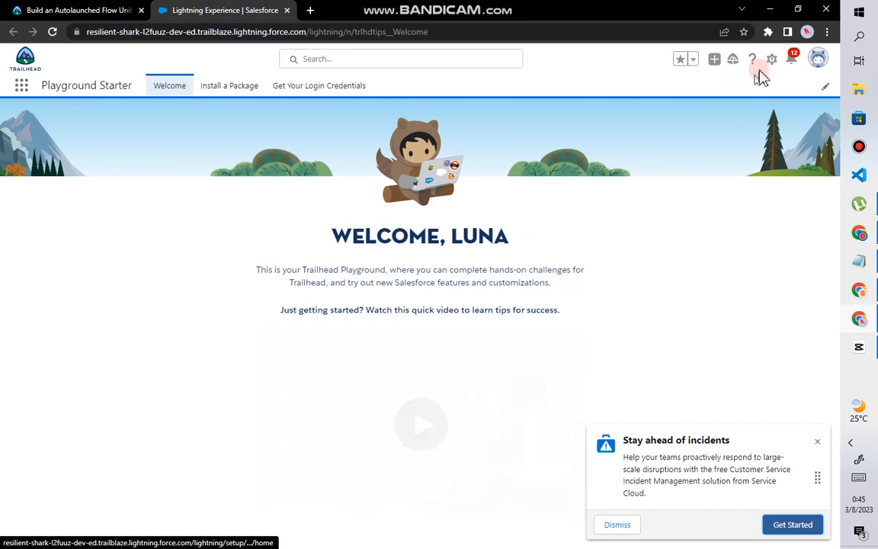
Dismiss the incident notice, open the playground's Setup, and close the welcome page.
click(621, 524)
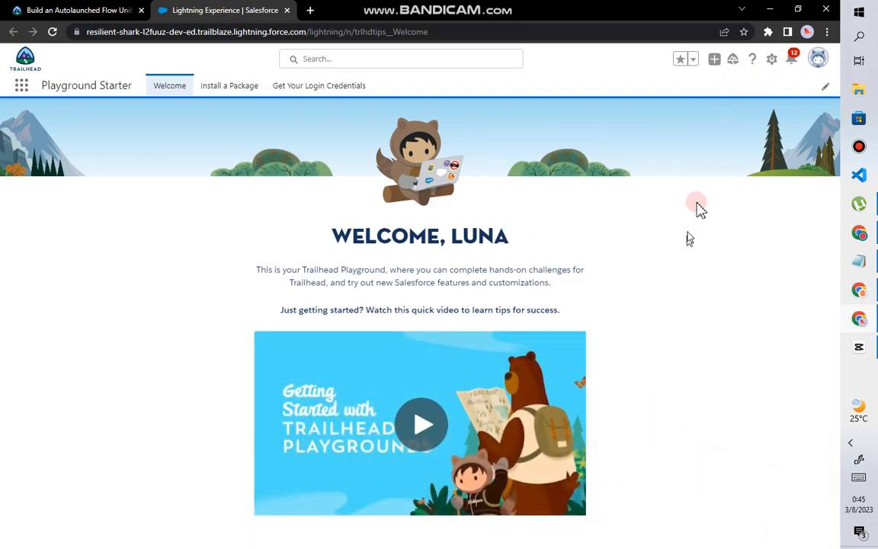
click(771, 61)
click(720, 102)
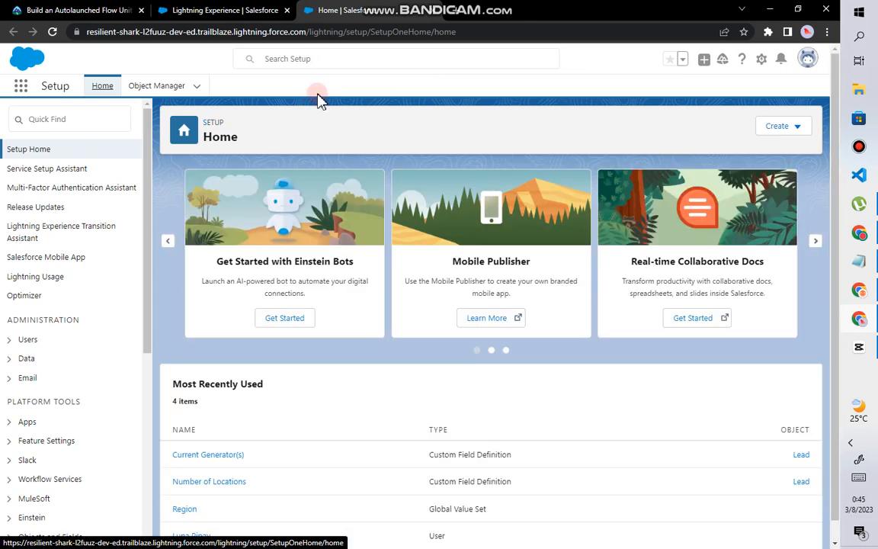
click(286, 11)
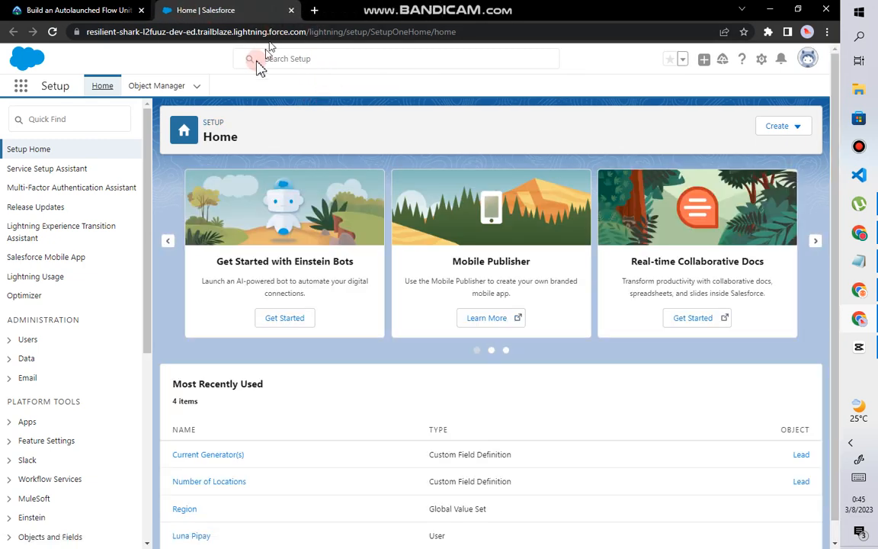
Find "flow" in Setup, dismiss the Guidance Center, and open the Flows page under Process Automation.
click(120, 120)
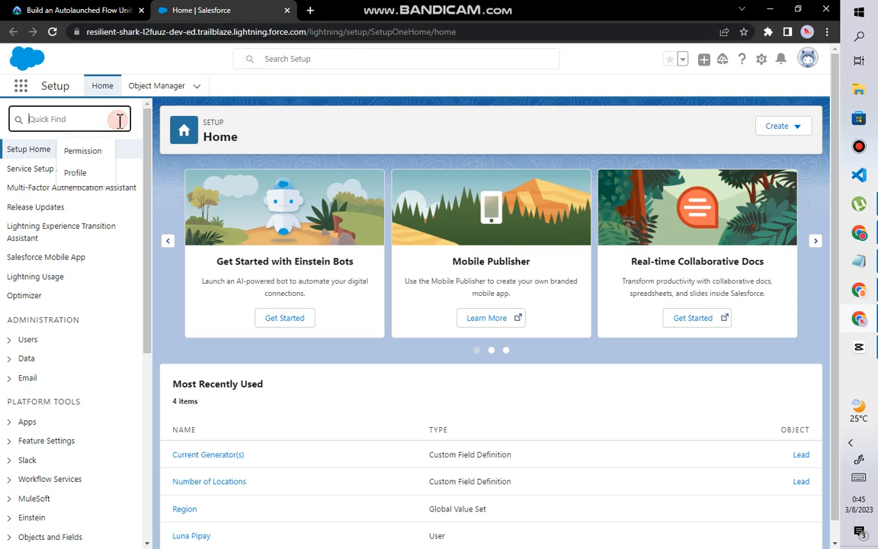
text(f)
text(ll)
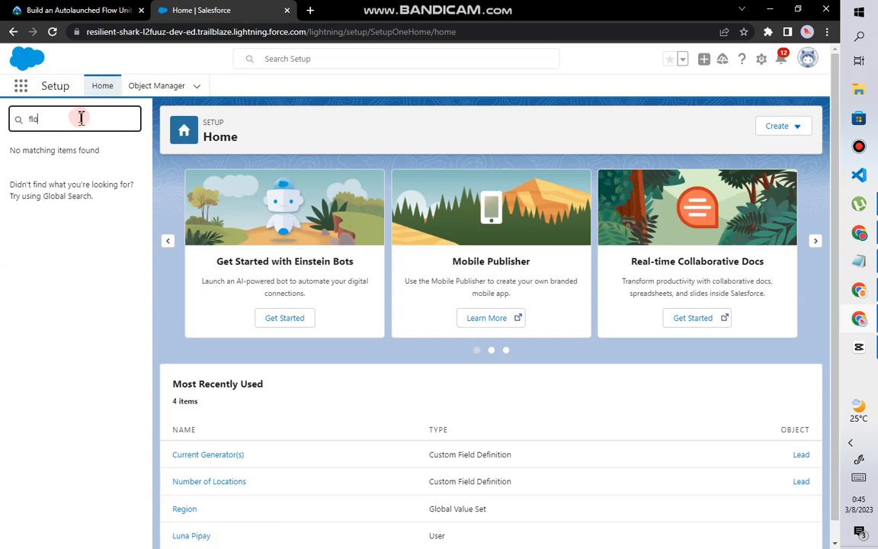
text(w)
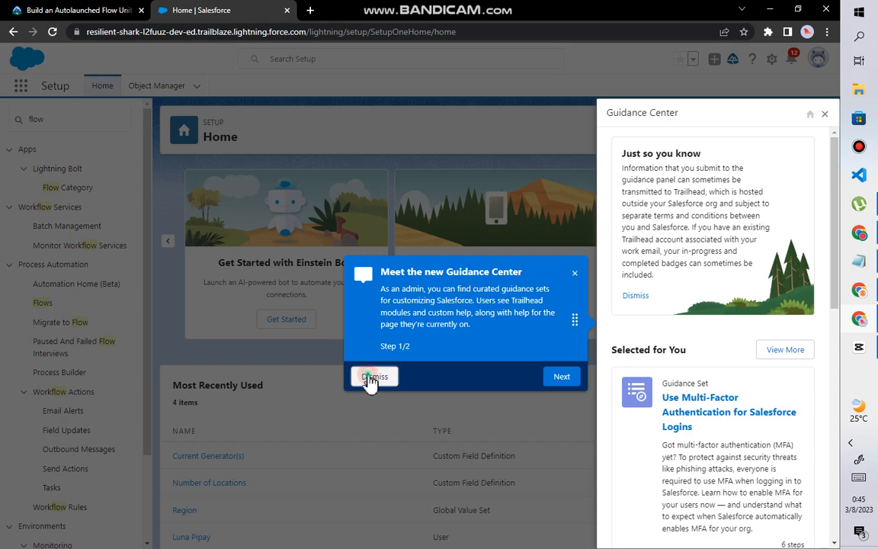
click(372, 376)
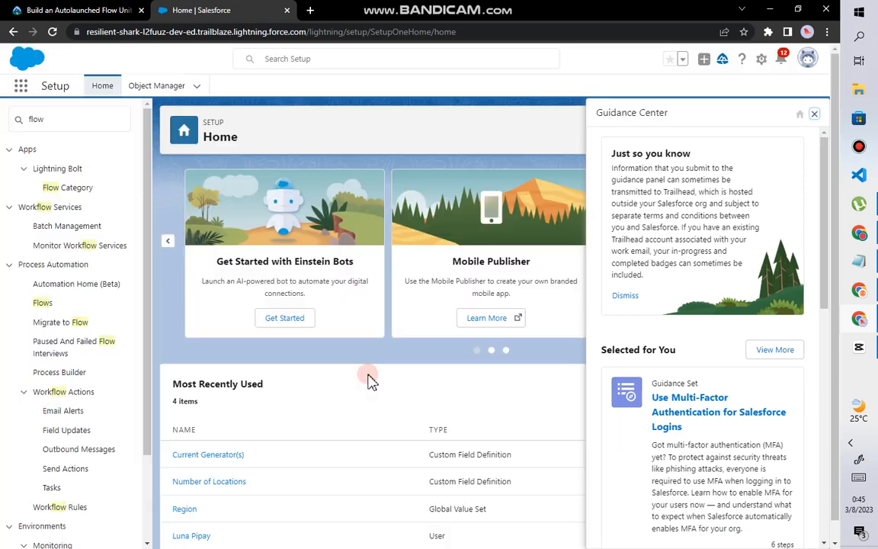
click(814, 113)
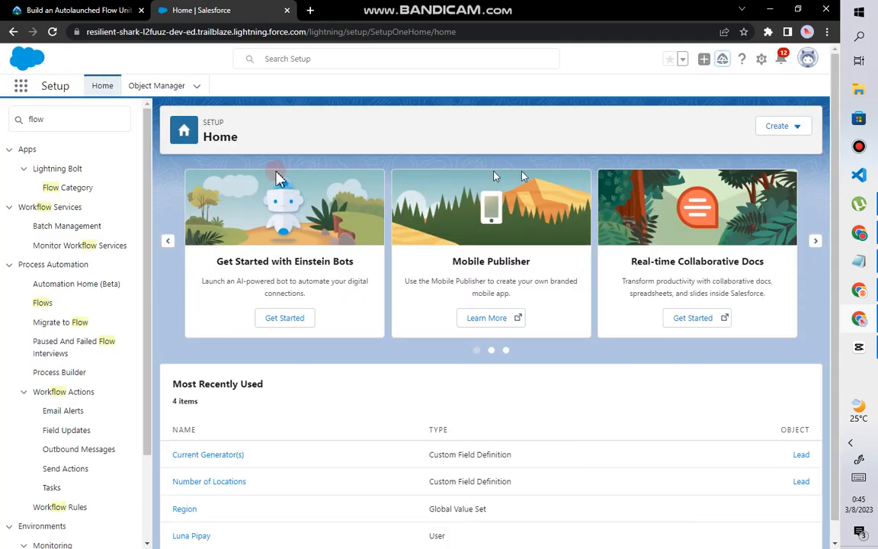
click(40, 304)
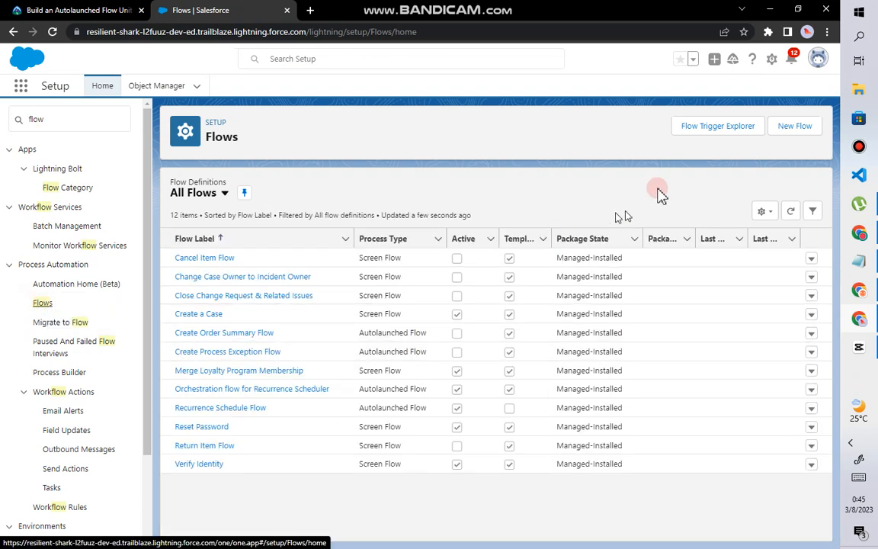
Create a new Autolaunched Flow (No Trigger) and close the Flows list page.
click(802, 128)
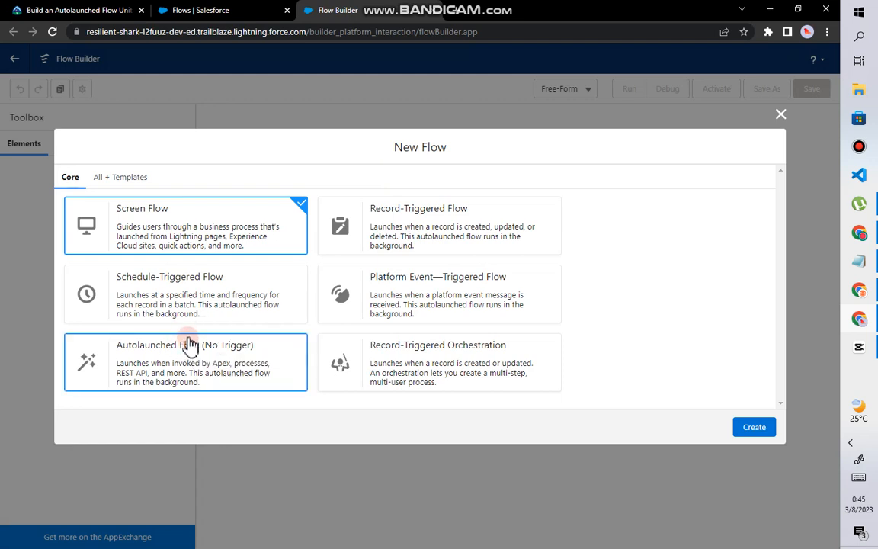
click(184, 362)
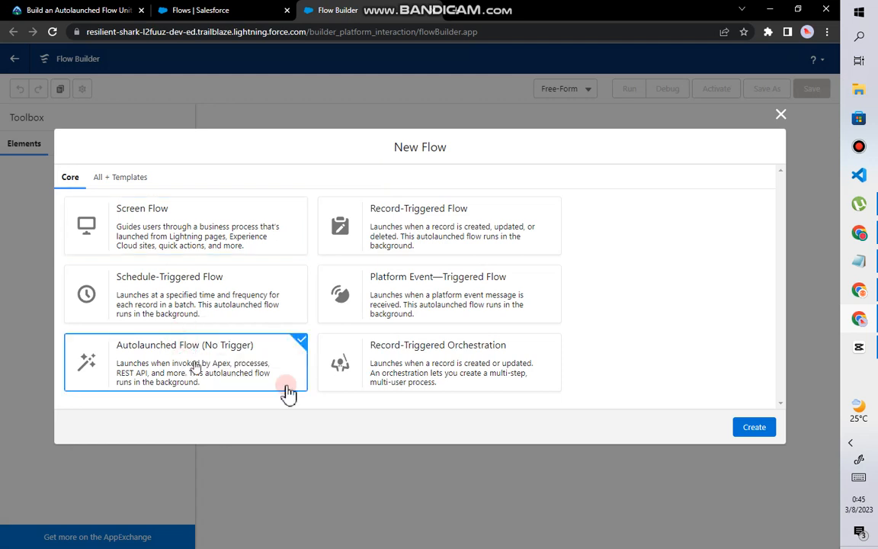
click(752, 428)
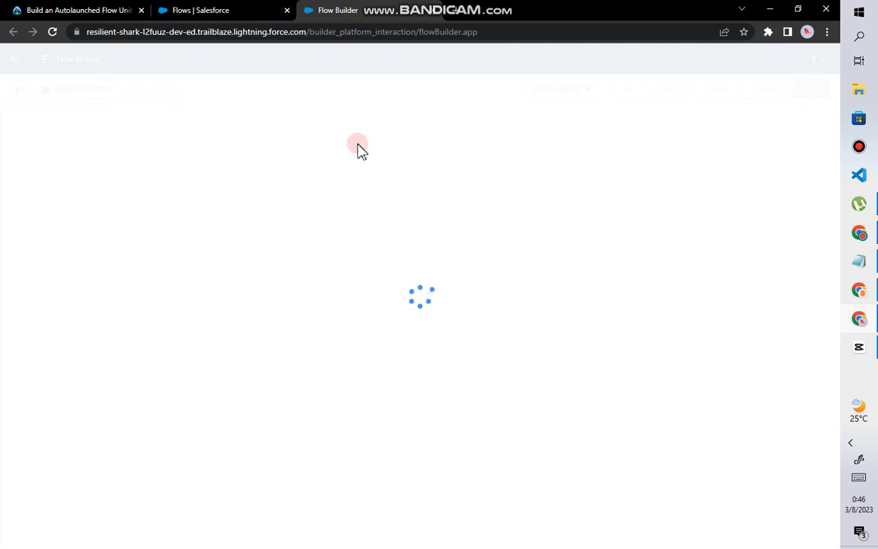
click(286, 10)
Copy the first text variable's API name, campID, from the Trailhead challenge requirements and return to Flow Builder.
click(92, 10)
scroll(146, 271, up, 2)
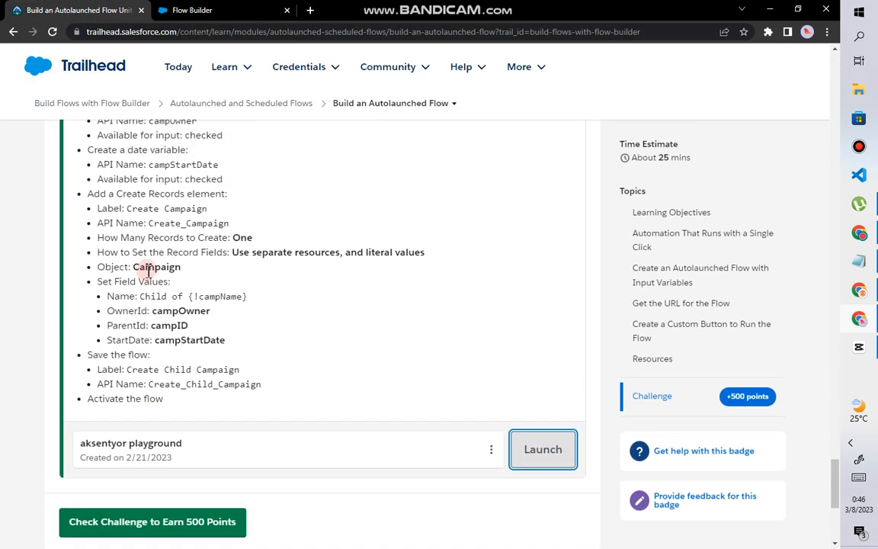
scroll(148, 271, up, 5)
scroll(152, 259, down, 3)
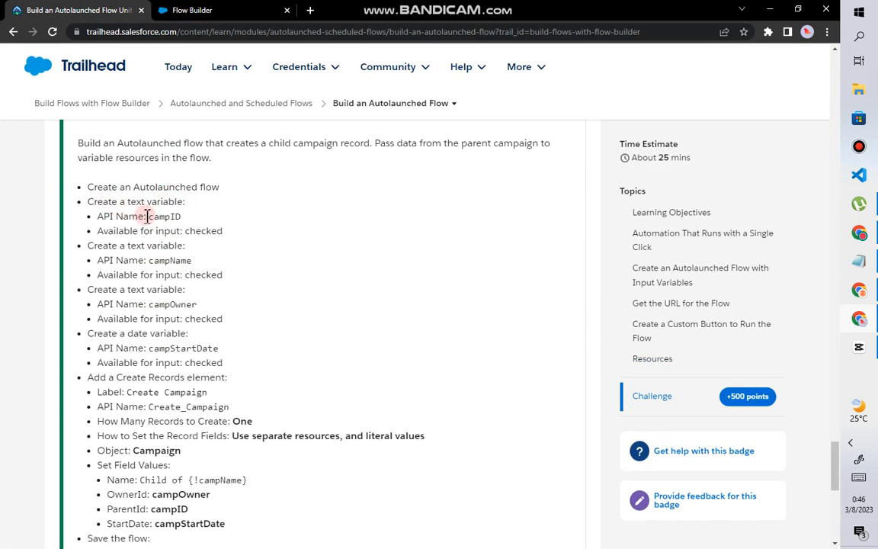
drag(149, 216, 200, 222)
right_click(168, 217)
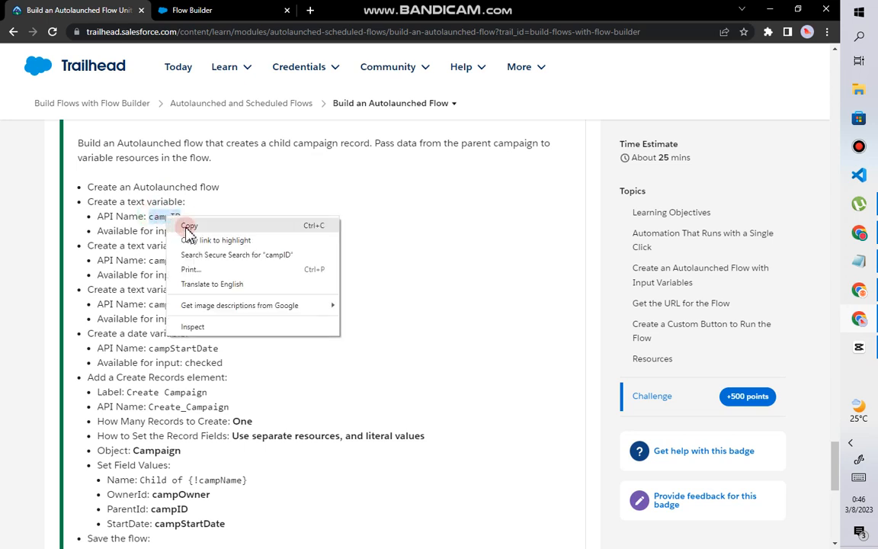
click(190, 223)
click(204, 10)
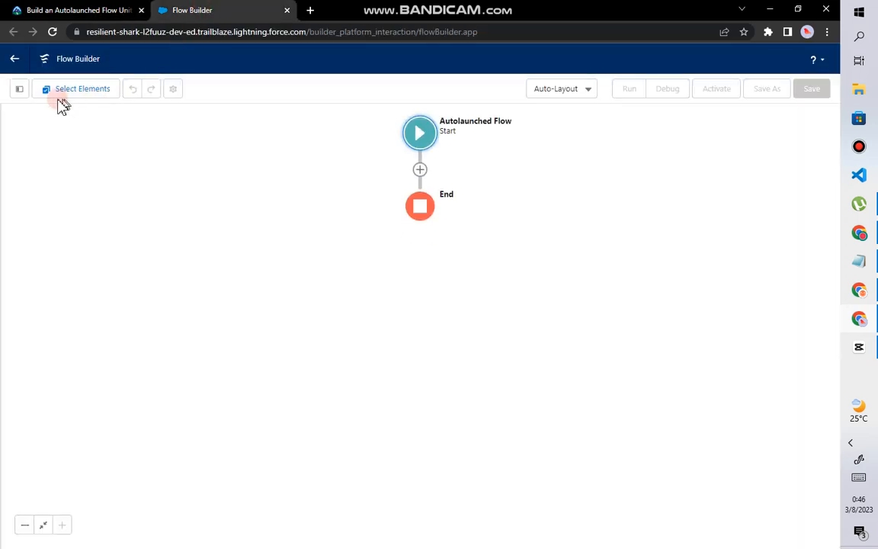
Start a new flow resource of type Variable with the data type Text.
click(19, 88)
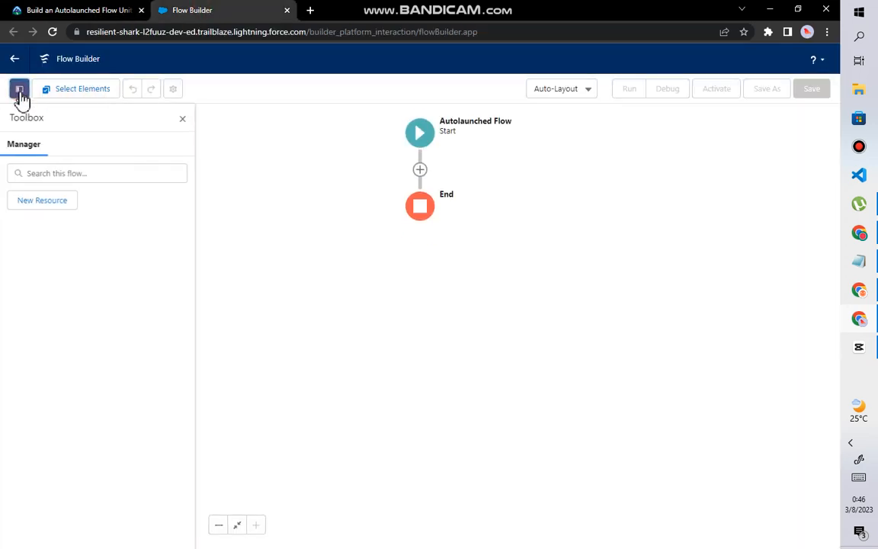
click(41, 206)
click(197, 251)
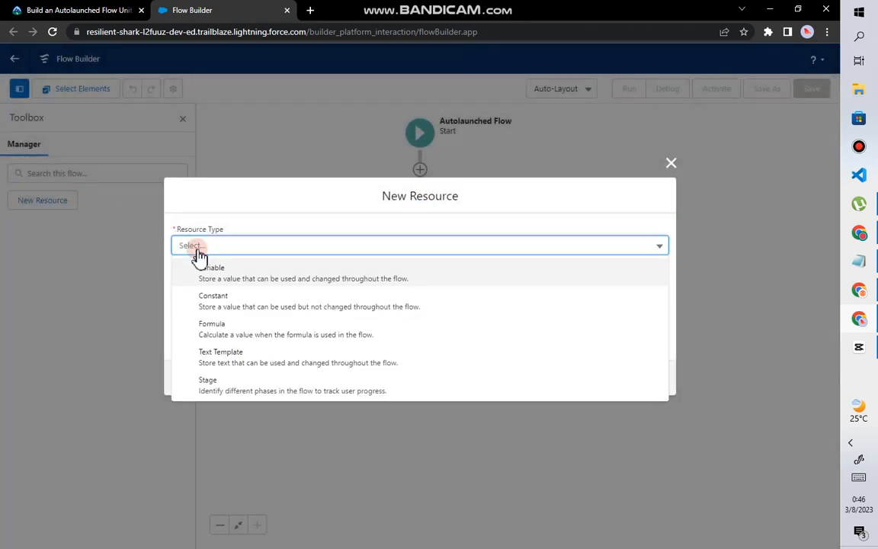
click(204, 274)
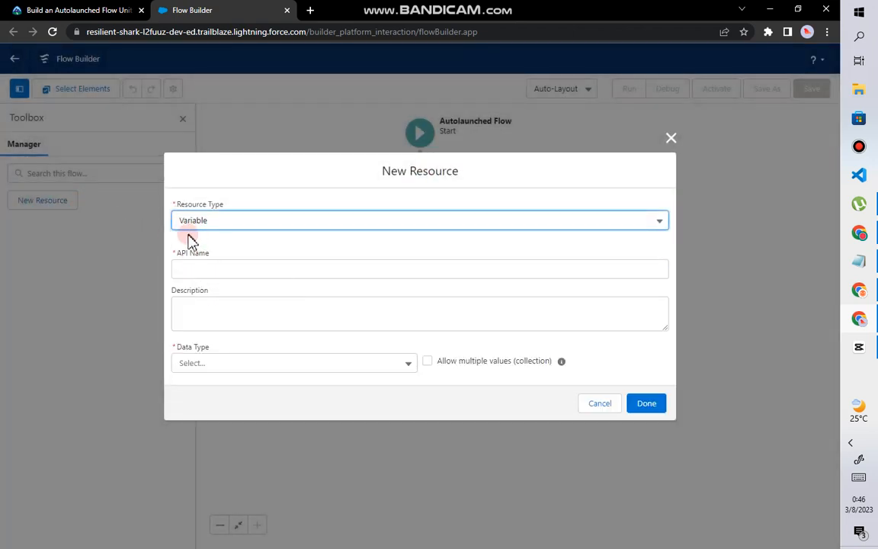
click(193, 364)
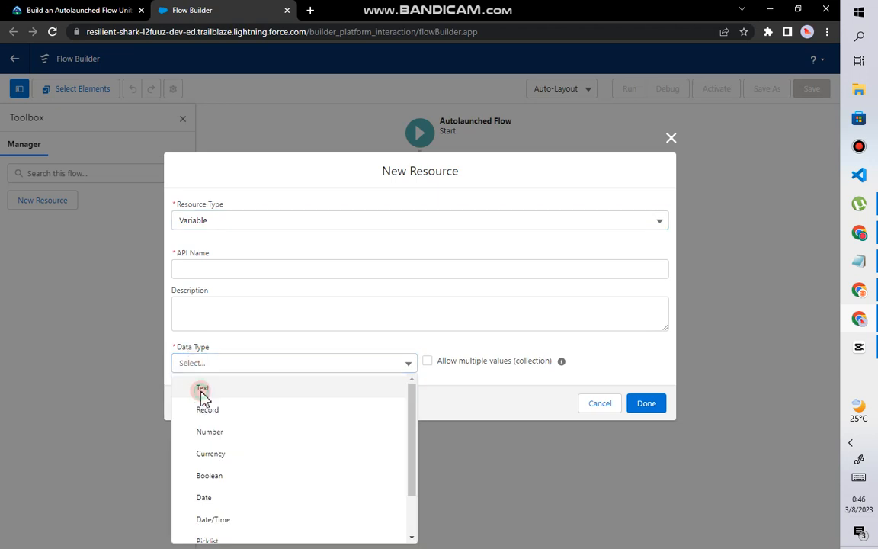
click(203, 390)
Set the variable's API name to campID, make it available for input, and finish creating it.
right_click(203, 229)
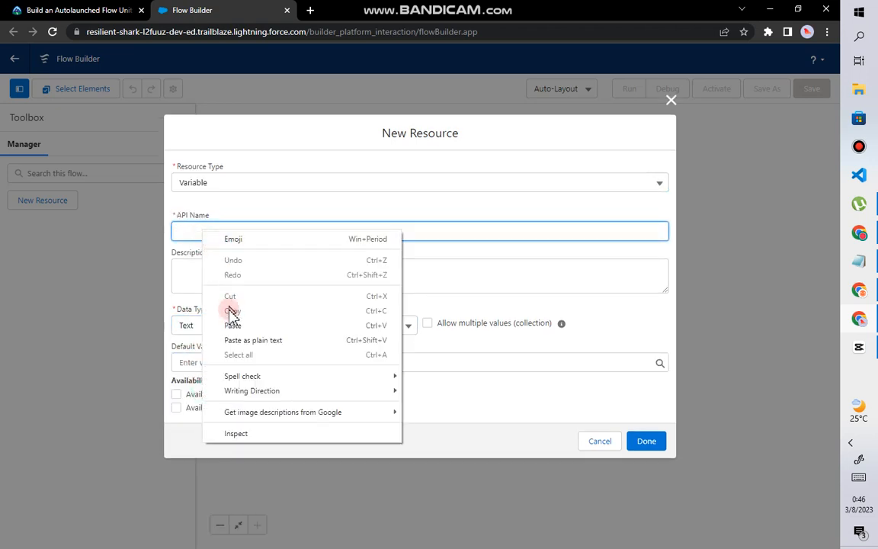
click(229, 319)
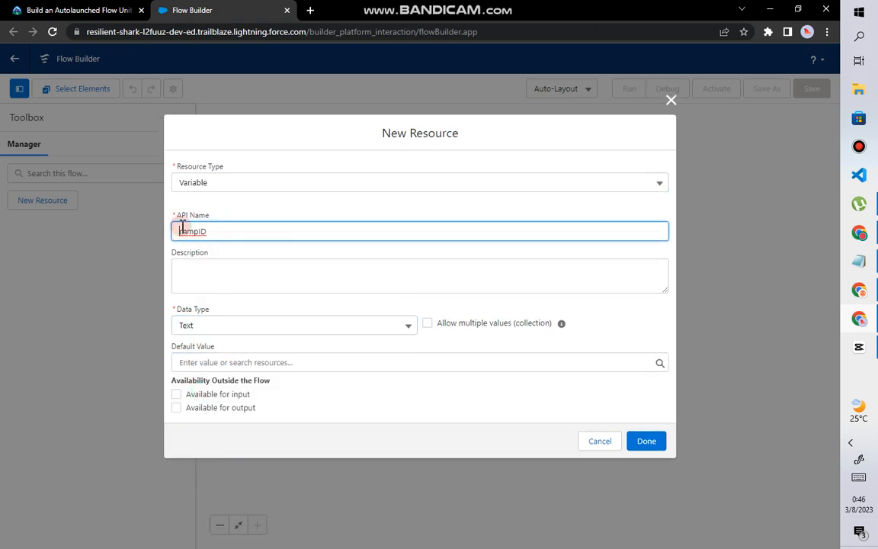
click(193, 291)
click(176, 395)
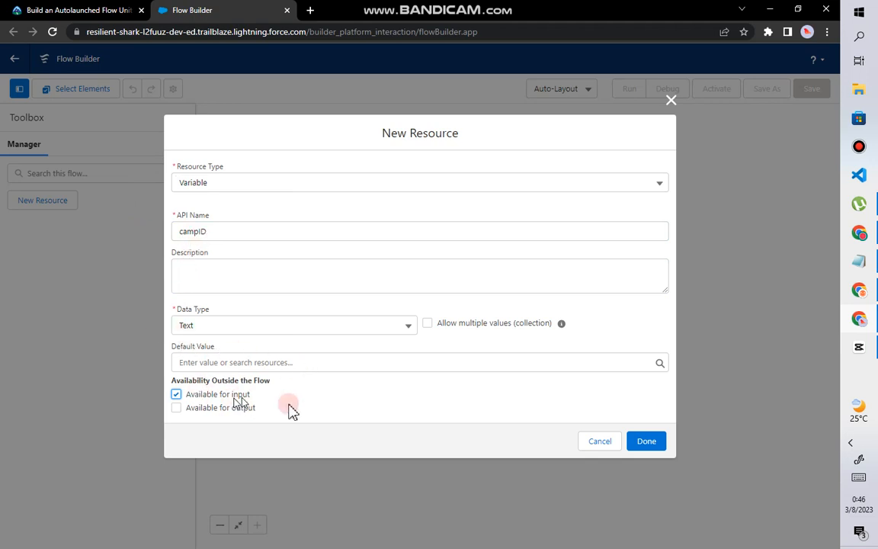
click(646, 441)
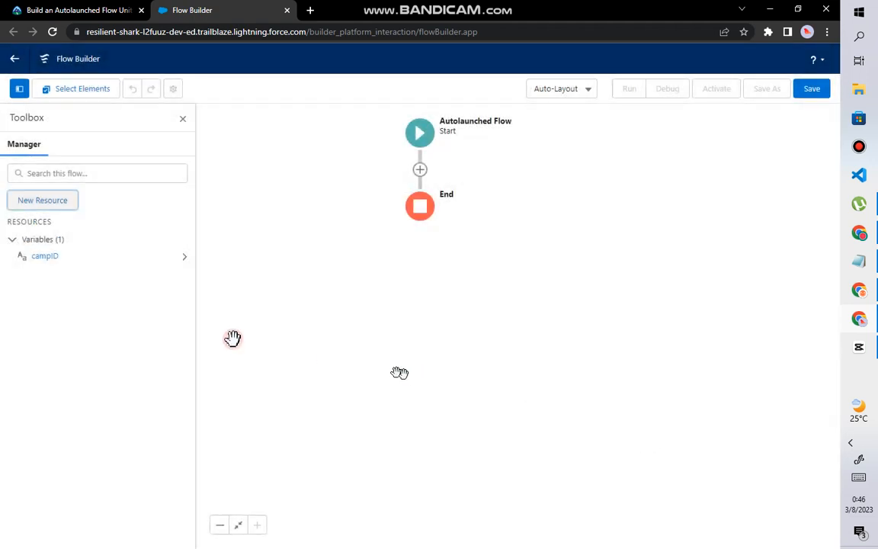
Copy the second text variable's API name, campName, from the Trailhead challenge requirements and return to Flow Builder.
click(86, 9)
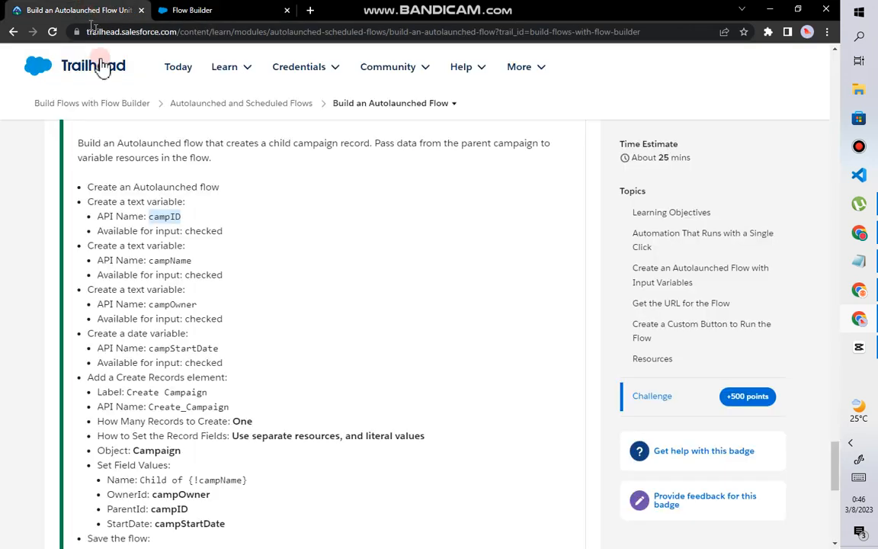
drag(149, 262, 194, 260)
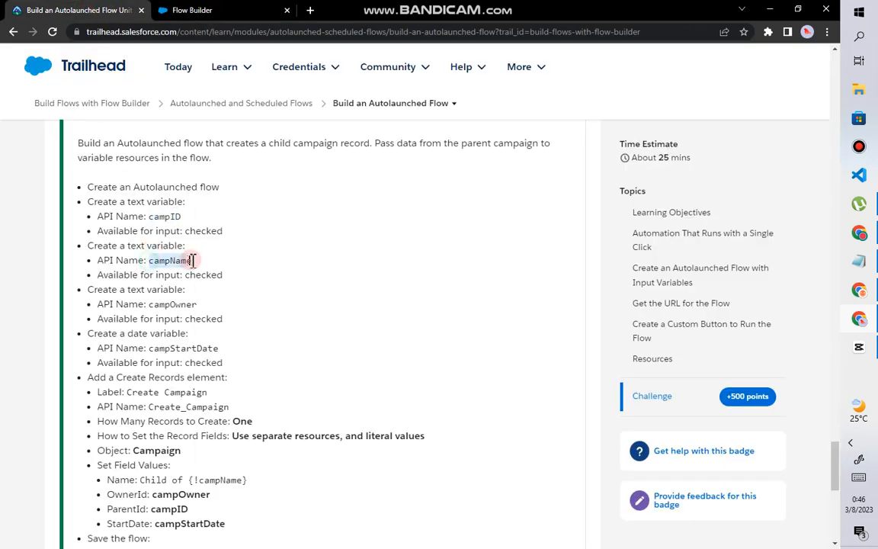
right_click(176, 262)
click(200, 271)
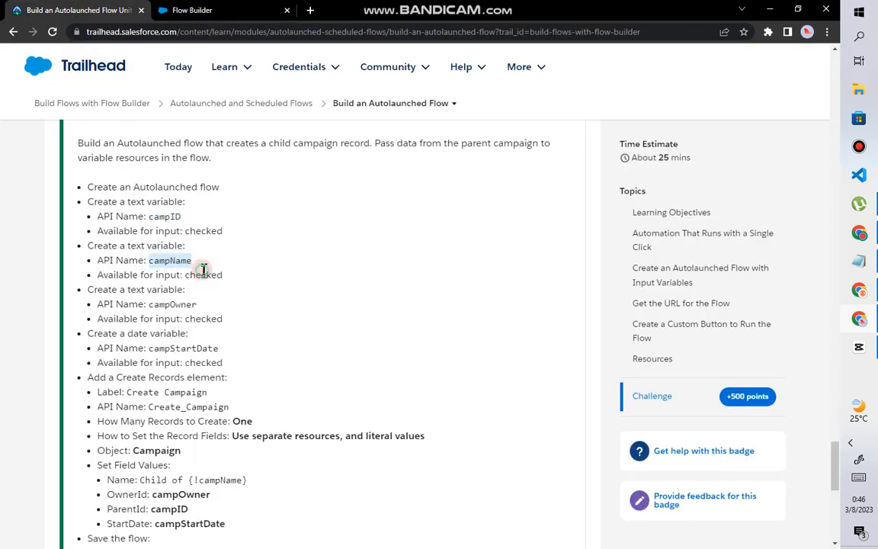
click(214, 13)
Start another flow resource of type Variable with the data type Text for the campaign name.
click(54, 204)
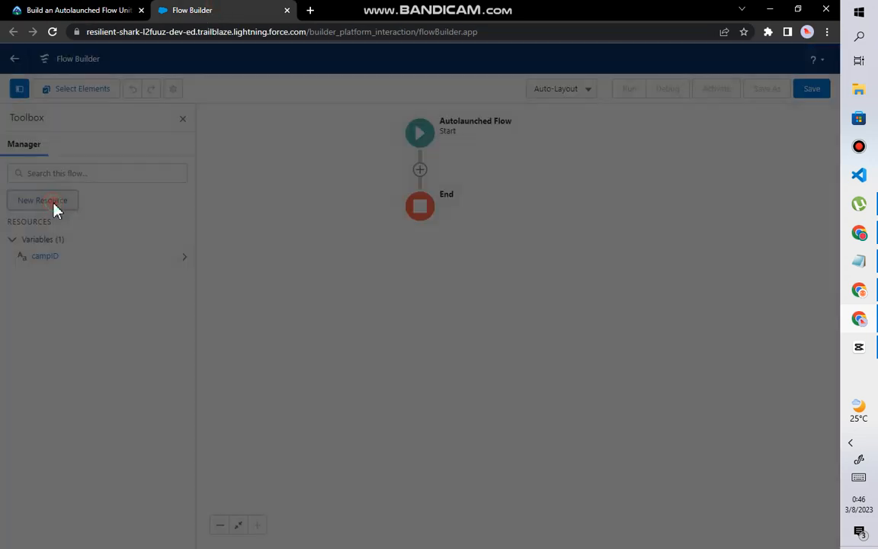
click(246, 247)
click(240, 265)
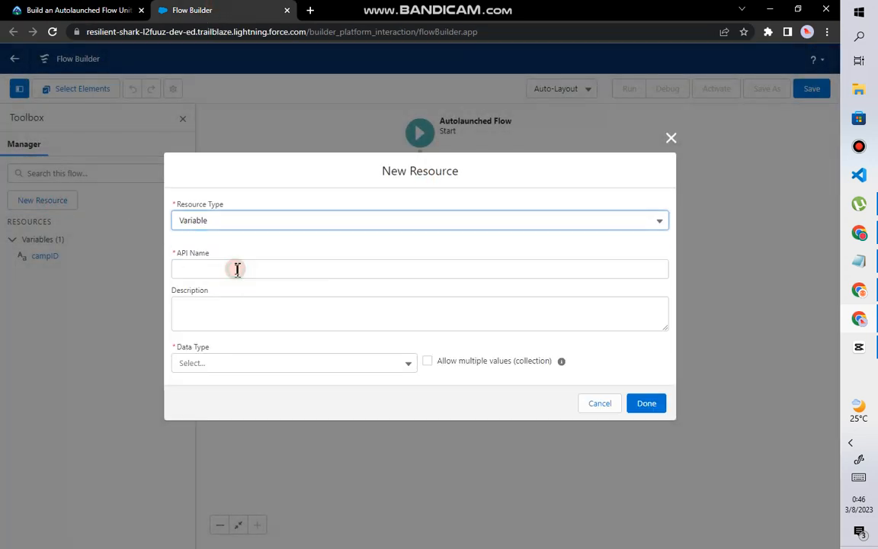
click(217, 365)
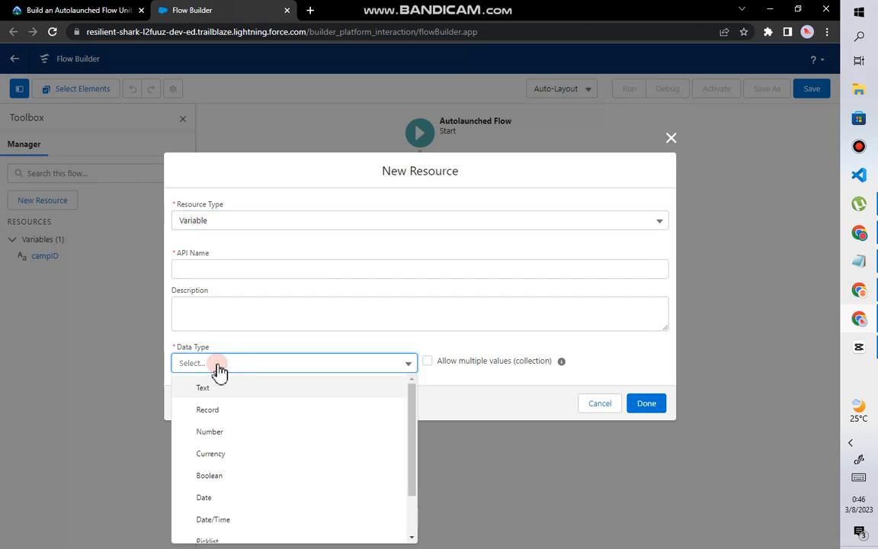
click(213, 390)
Set the variable's API name to campName, make it available for input, and finish creating it.
right_click(199, 232)
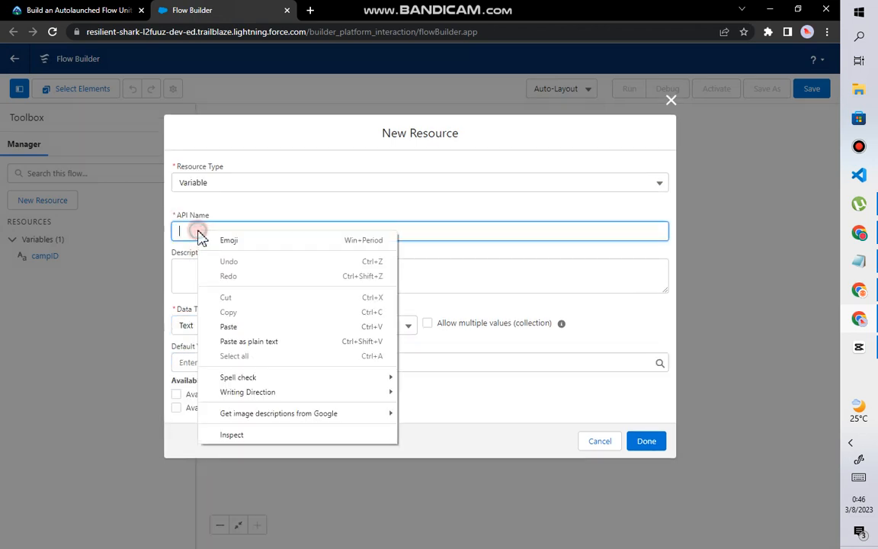
click(227, 326)
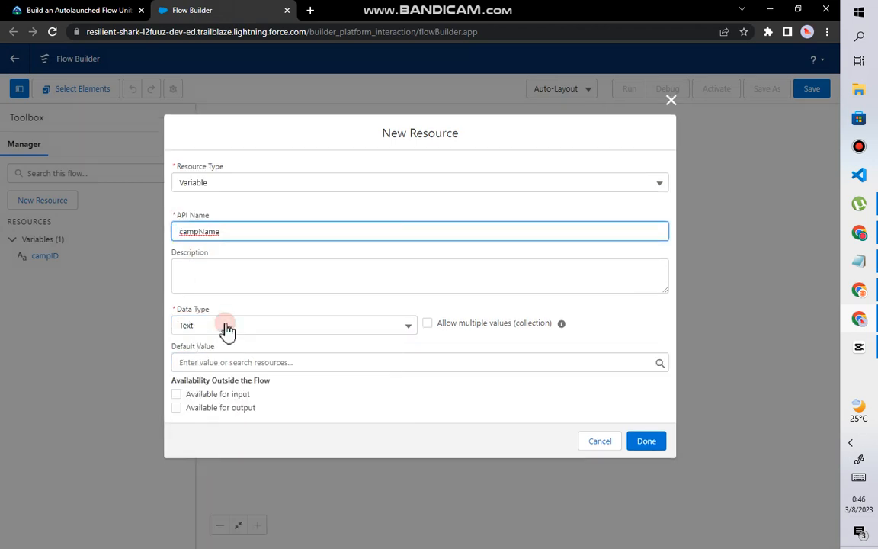
click(221, 394)
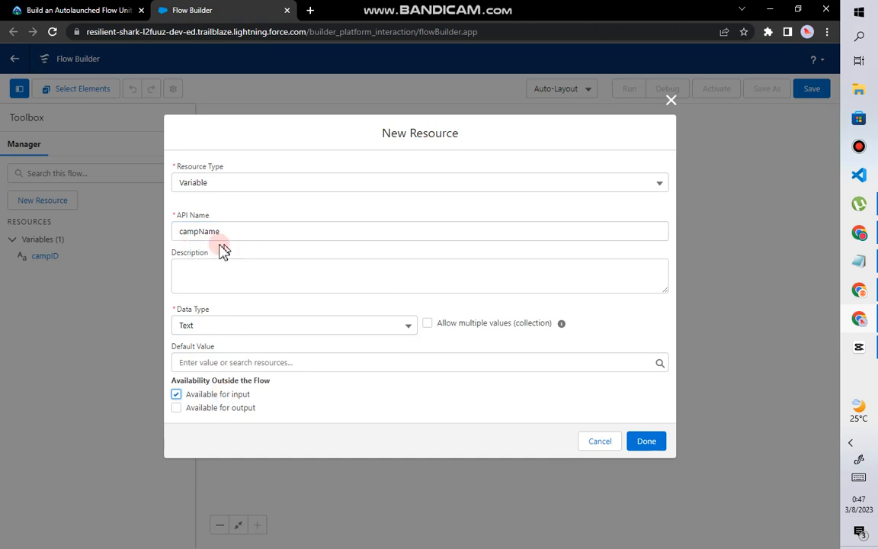
click(635, 441)
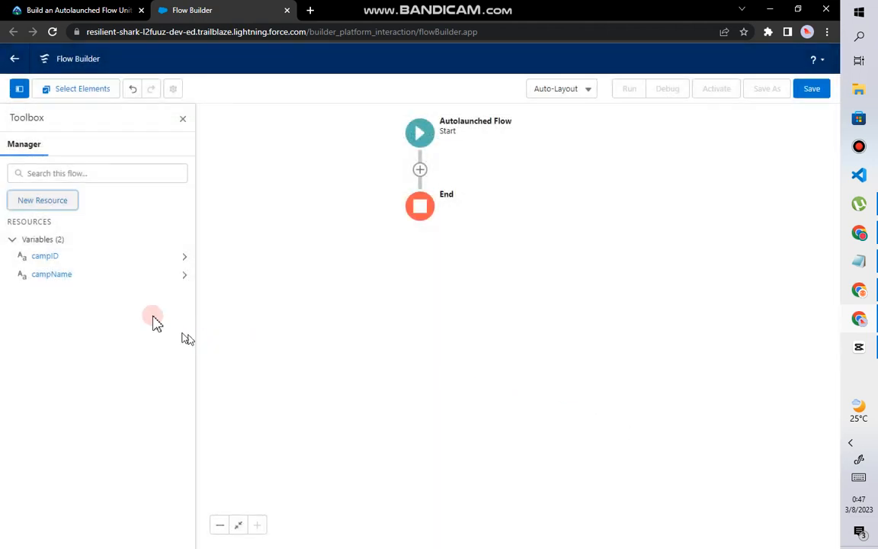
Copy the third text variable's API name, campOwner, from the Trailhead challenge requirements and return to Flow Builder.
click(63, 10)
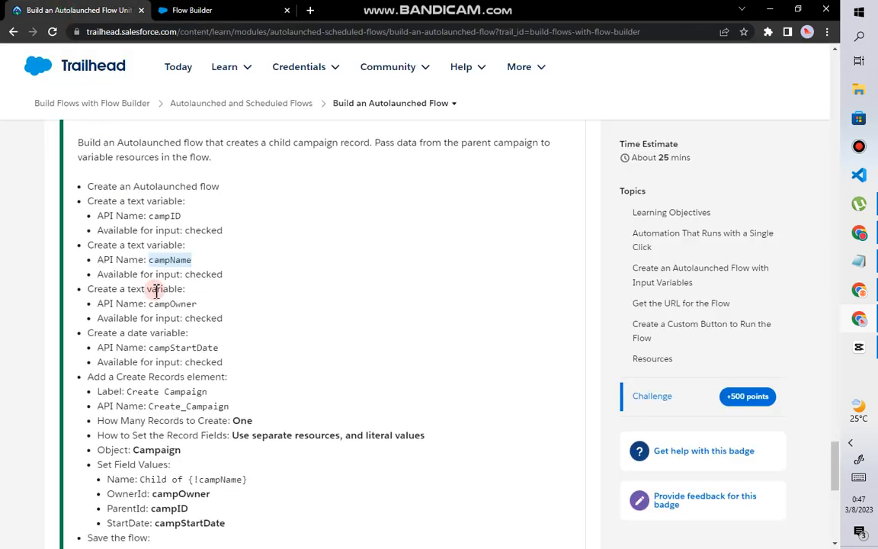
drag(150, 244, 215, 257)
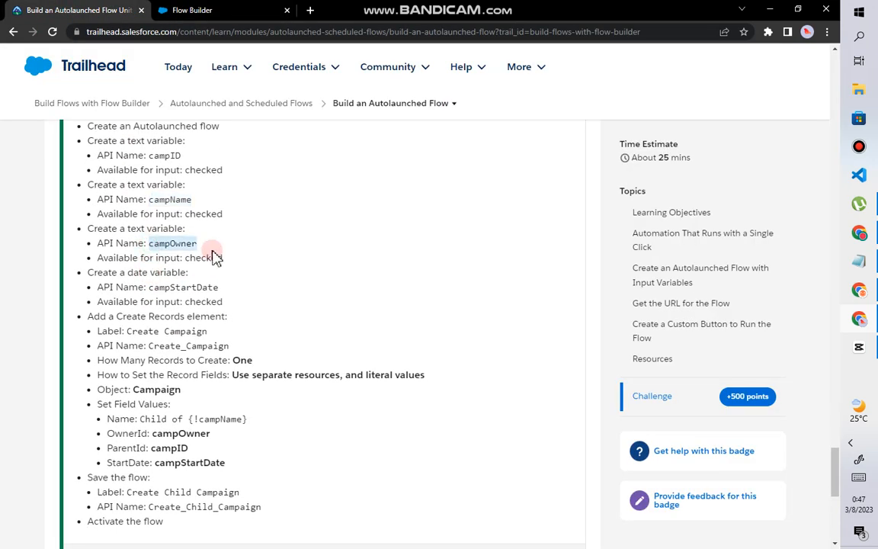
right_click(182, 243)
click(196, 250)
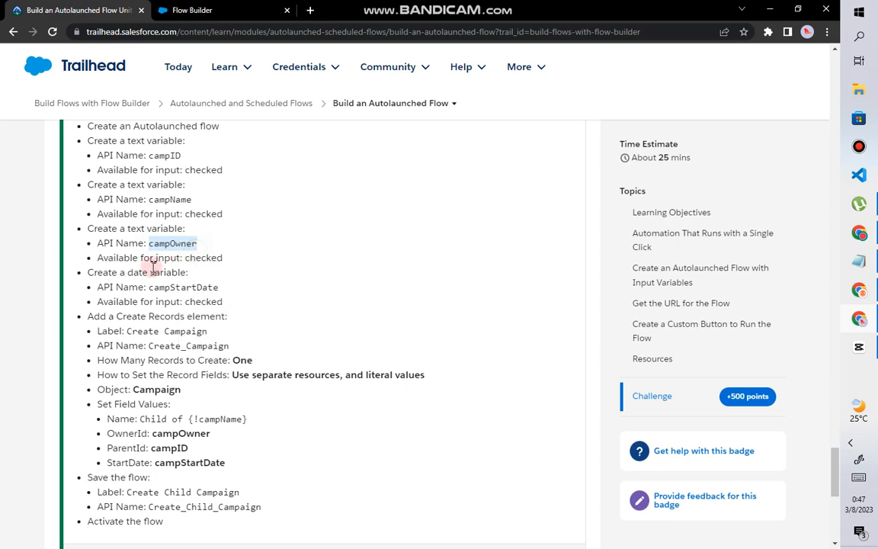
click(192, 10)
Start a new flow resource of type Variable with the data type Text for the campaign owner.
click(60, 202)
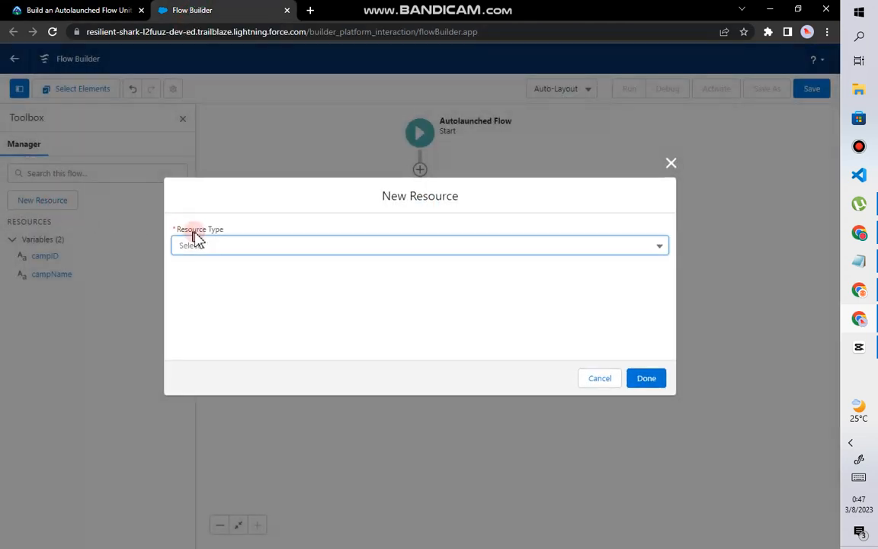
click(196, 243)
right_click(200, 245)
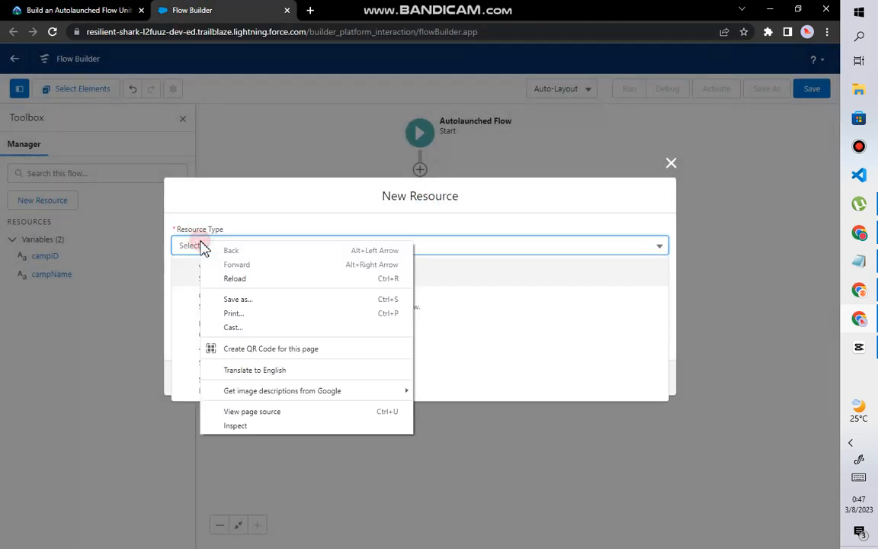
click(198, 255)
click(199, 248)
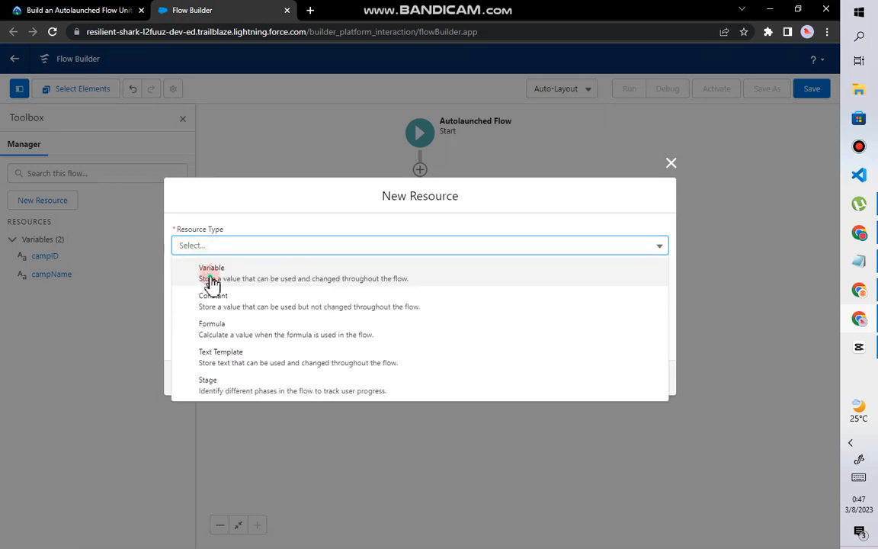
click(211, 276)
click(214, 368)
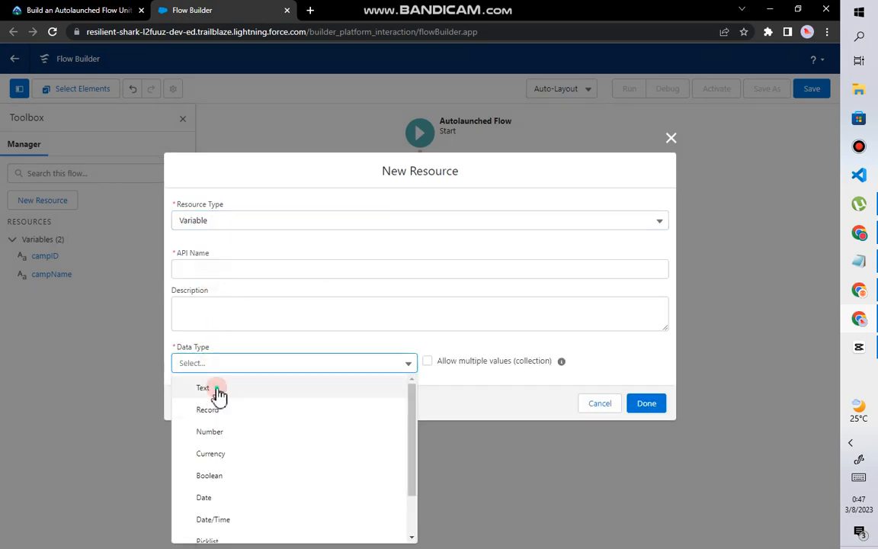
click(214, 393)
Set the variable's API name to campOwner without a leading space, make it available for input, and finish creating it.
click(208, 236)
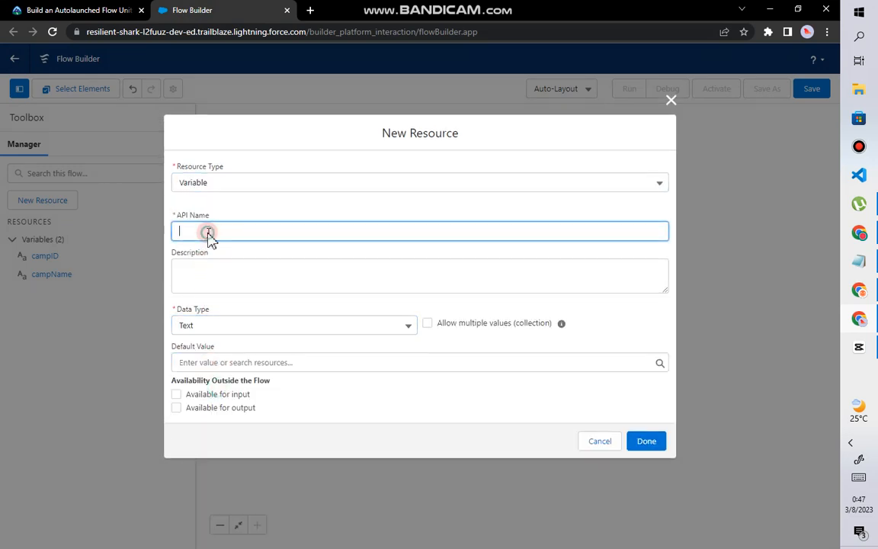
right_click(209, 236)
click(243, 331)
key(ctrl+v)
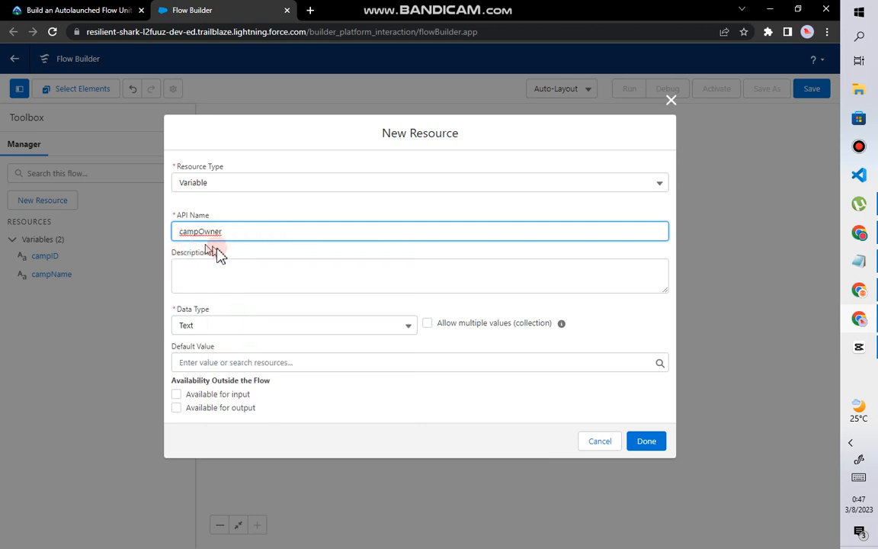
click(196, 396)
click(189, 263)
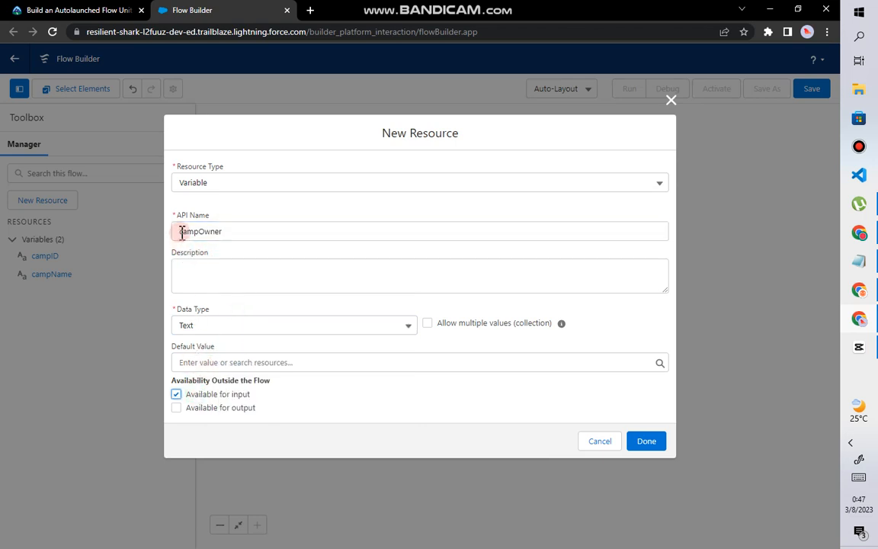
click(181, 232)
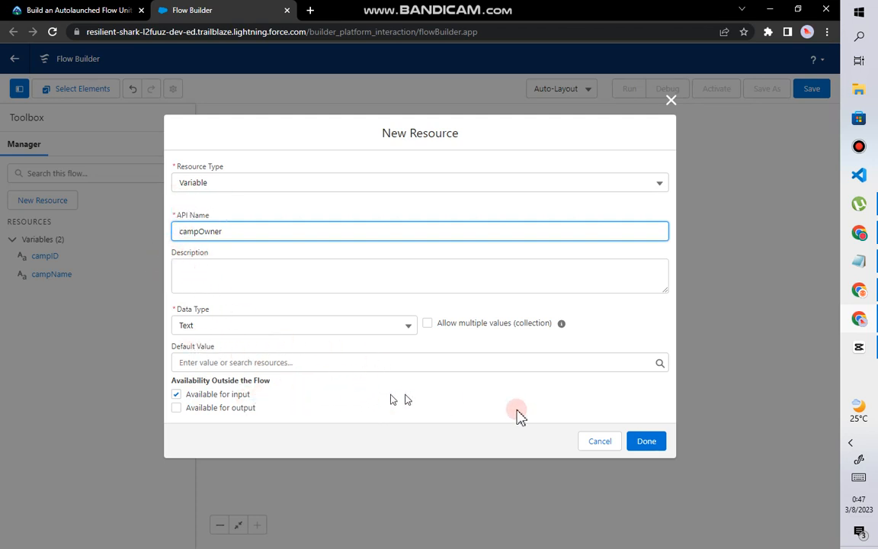
click(648, 441)
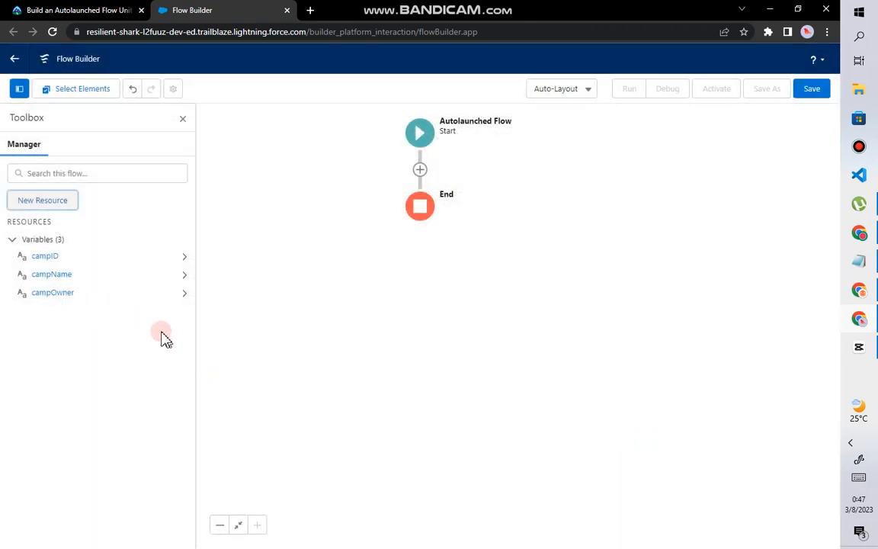
Copy the date variable's API name, campStartDate, from the Trailhead challenge requirements and return to Flow Builder.
click(72, 10)
scroll(156, 252, down, 3)
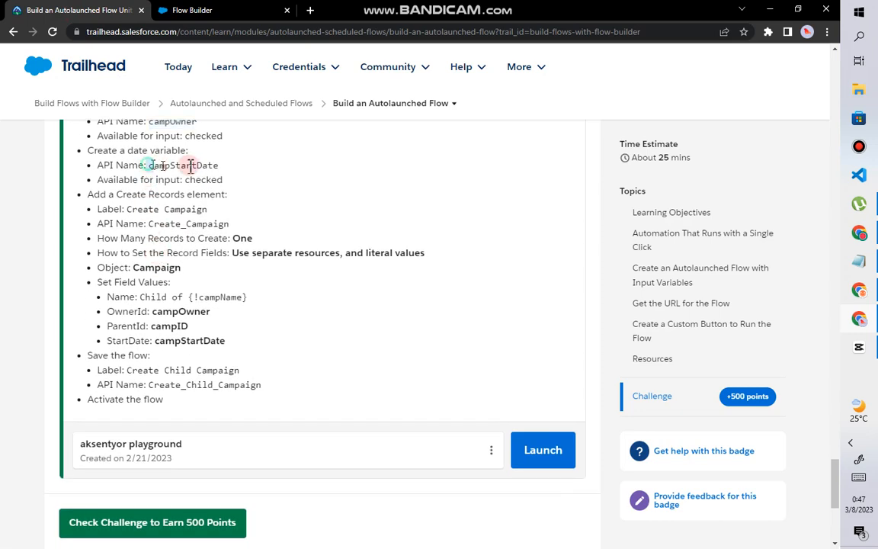
drag(191, 165, 228, 166)
right_click(188, 164)
click(207, 177)
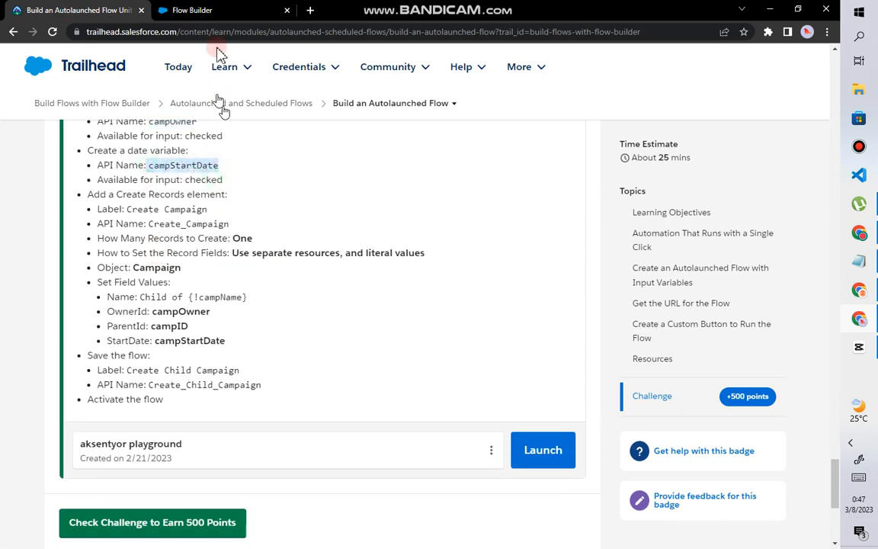
click(192, 10)
Start a new flow resource of type Variable with the data type Date.
click(69, 203)
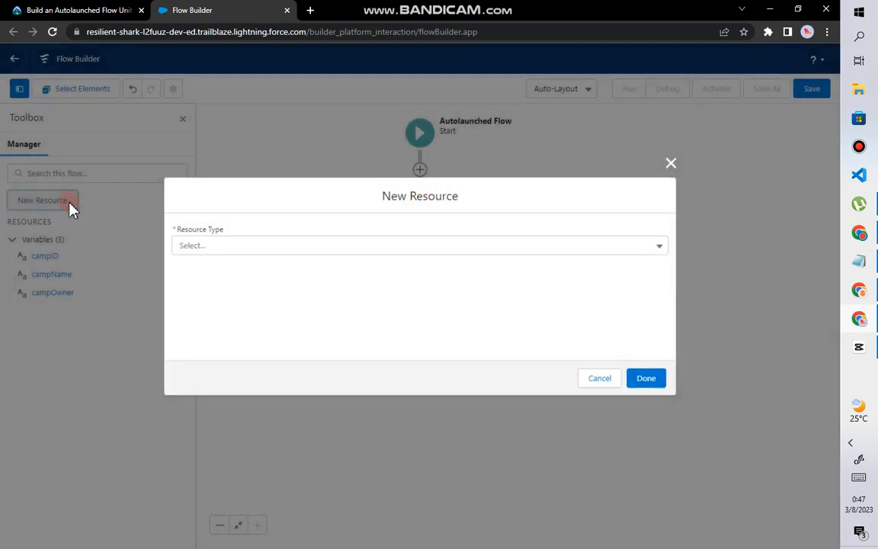
click(195, 248)
click(204, 270)
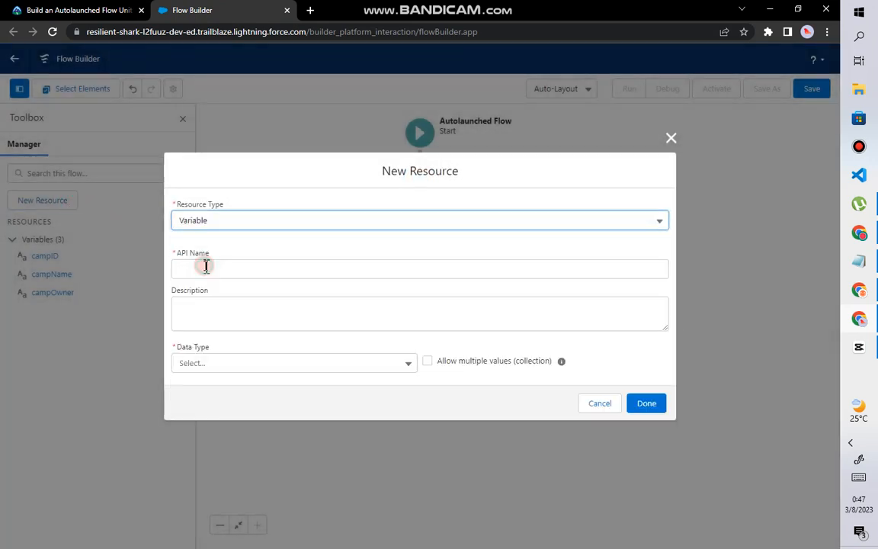
click(180, 365)
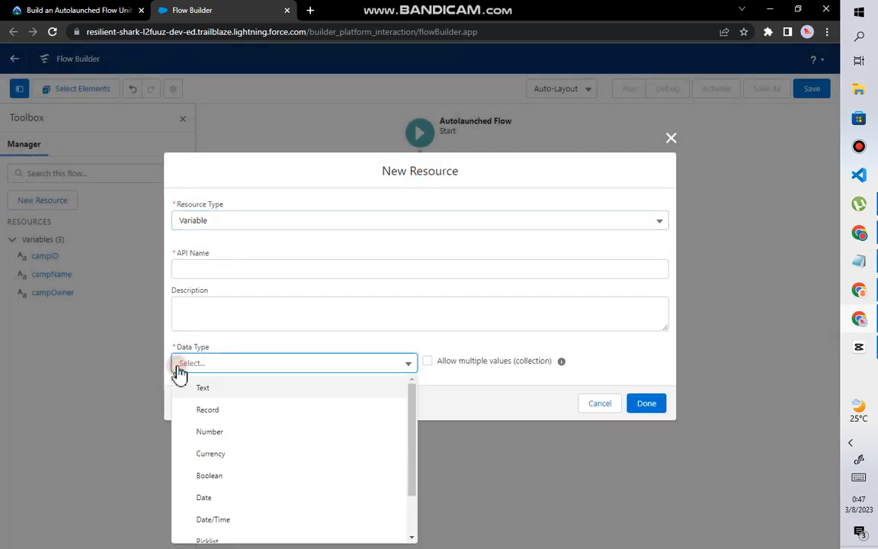
click(206, 502)
Set the date variable's API name to campStartDate without a leading space, make it available for input, and finish creating it.
click(221, 230)
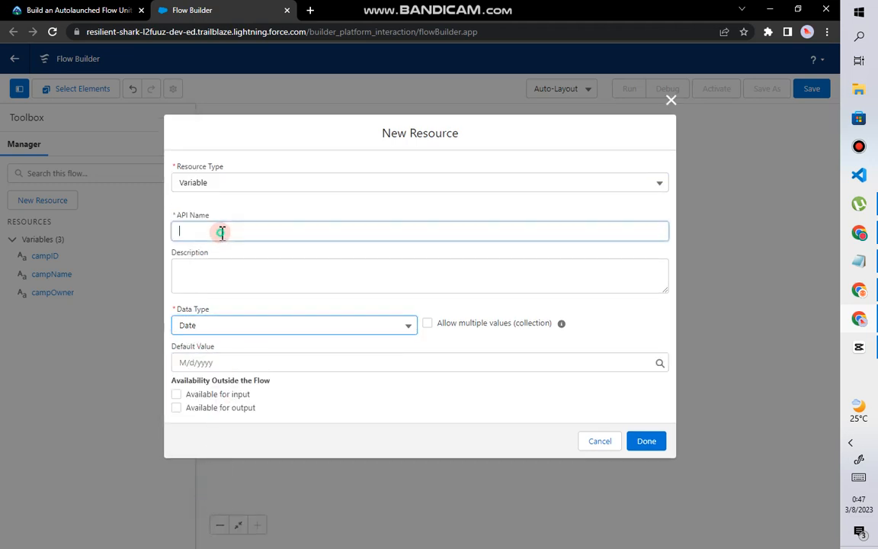
right_click(221, 236)
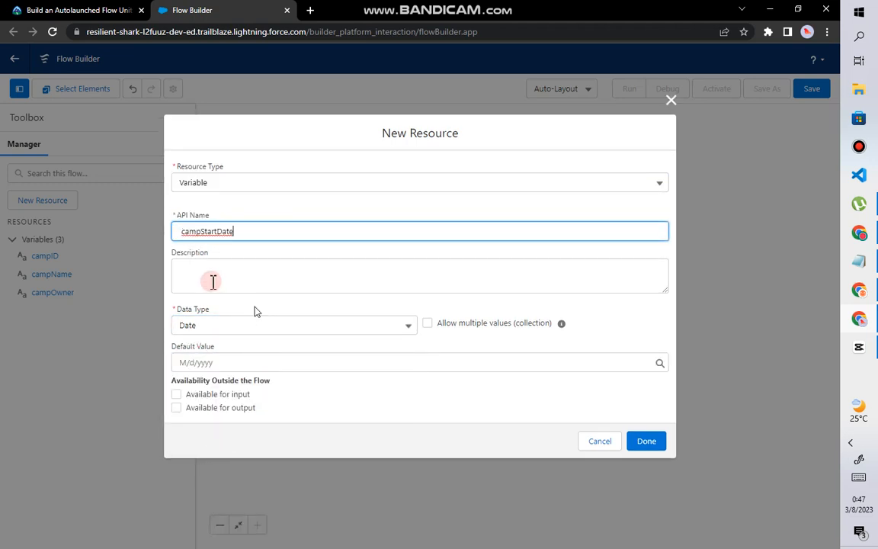
click(227, 256)
click(181, 231)
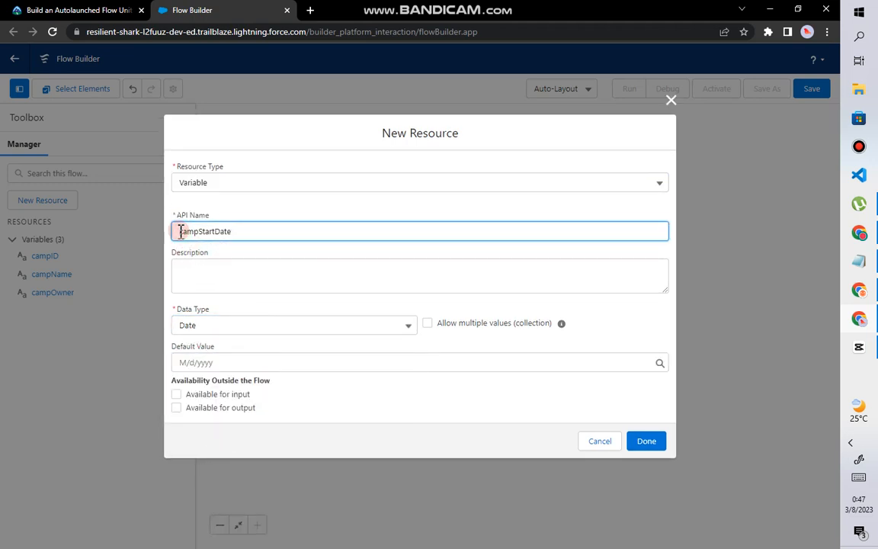
click(221, 396)
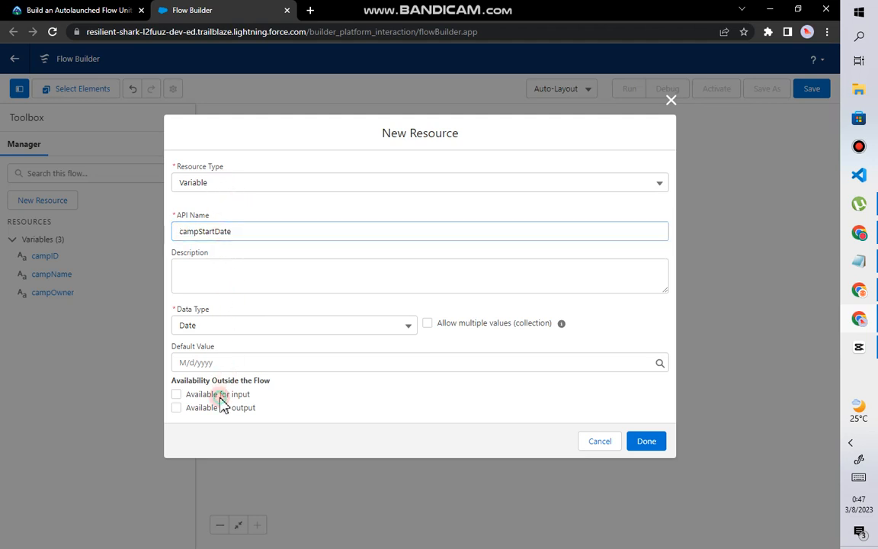
click(654, 446)
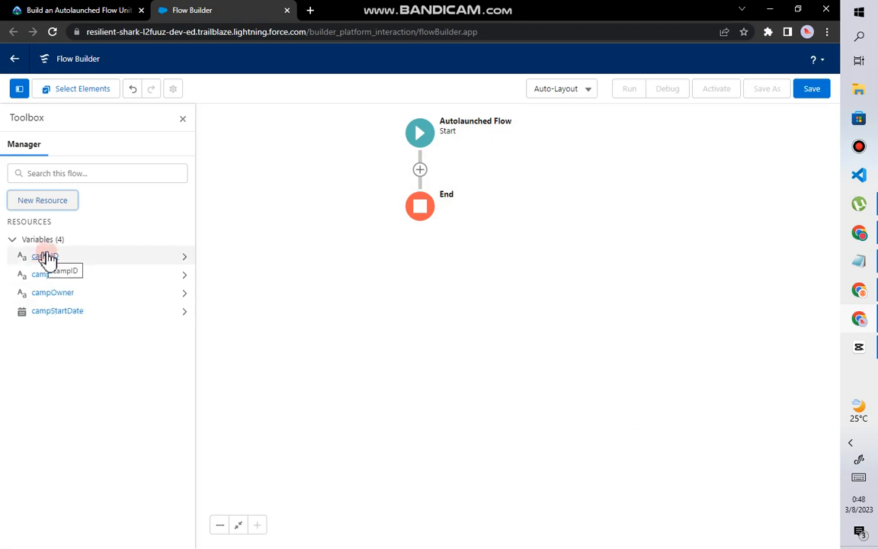
Copy the Create Records element's label, Create Campaign, from the Trailhead challenge requirements and return to Flow Builder.
click(52, 9)
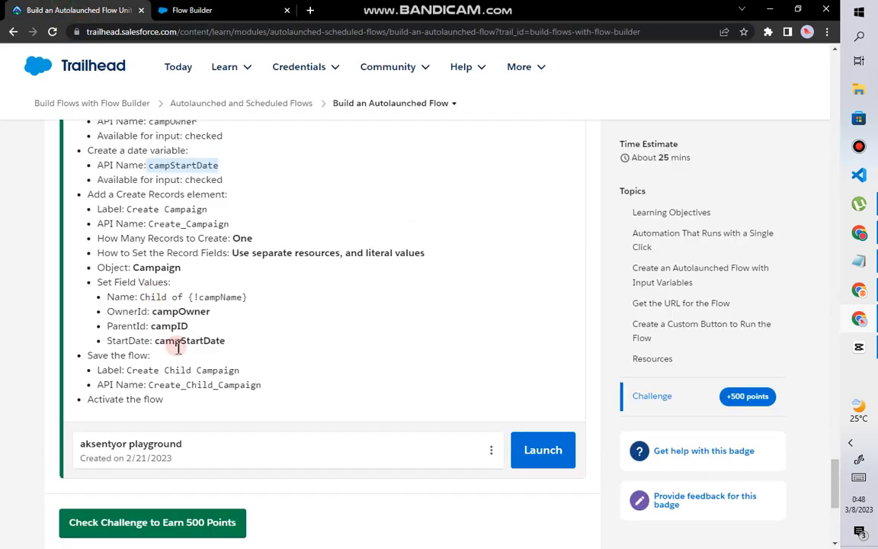
scroll(139, 245, down, 1)
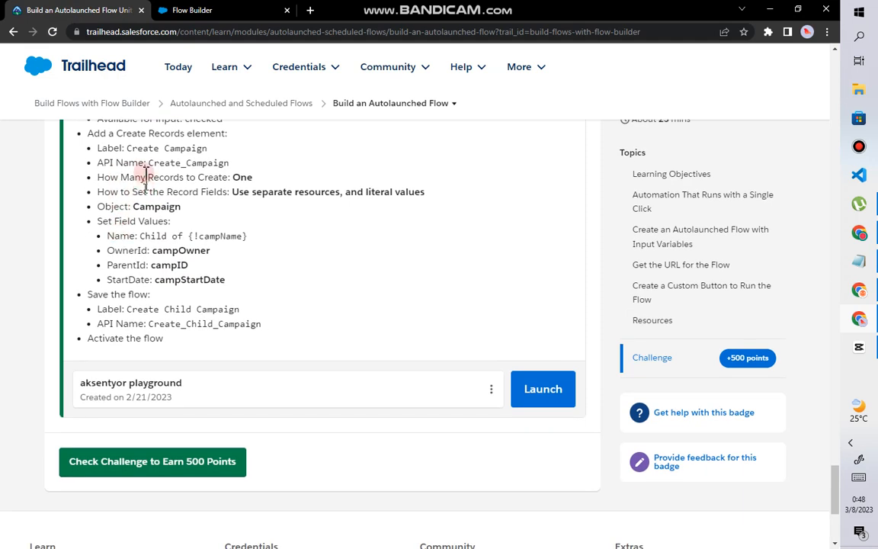
drag(135, 148, 171, 163)
right_click(231, 149)
click(250, 157)
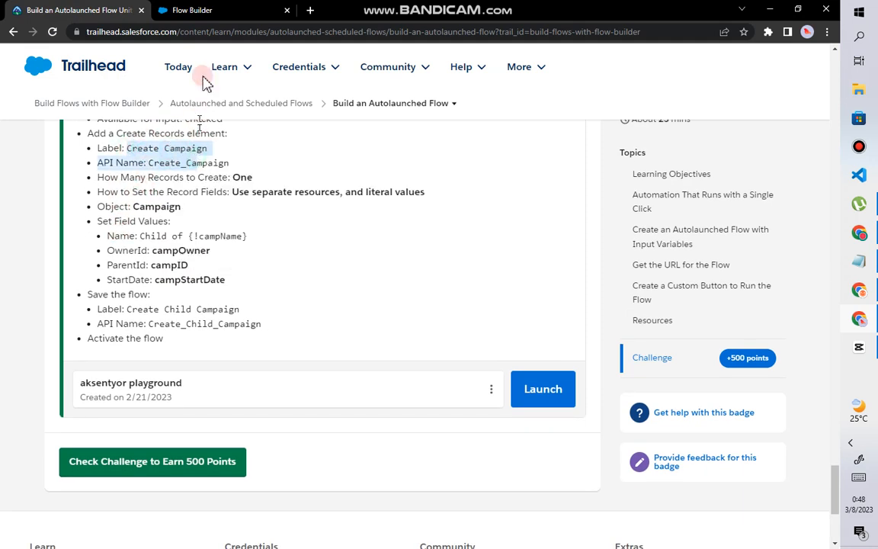
click(223, 10)
Start a new Create Records element between the flow's Start and End.
click(419, 170)
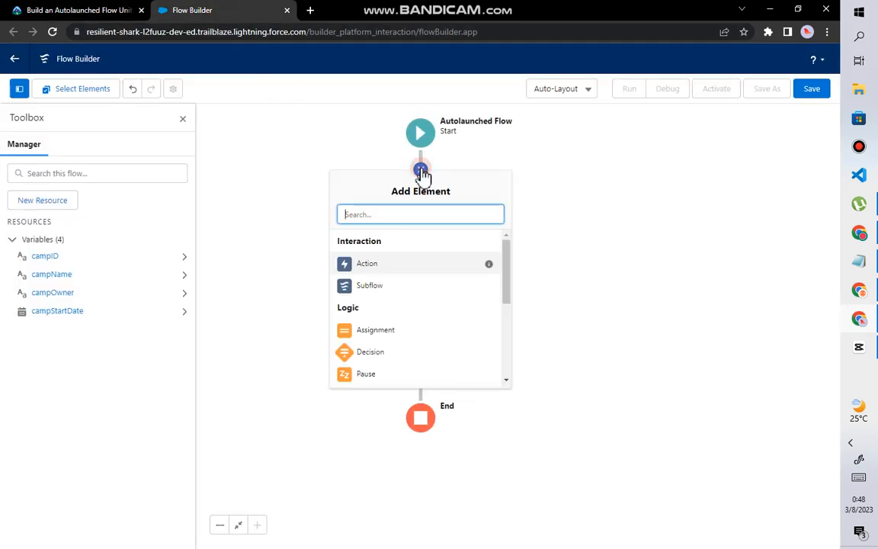
text(cre)
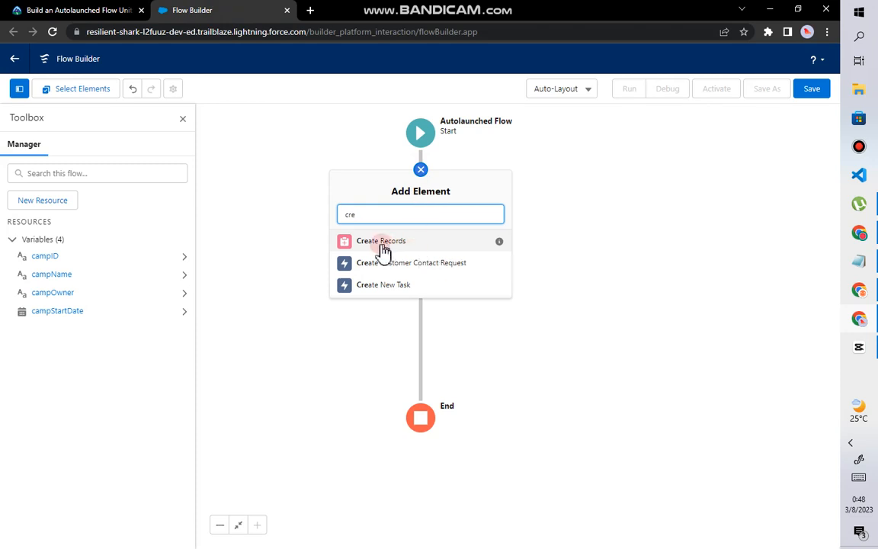
click(380, 250)
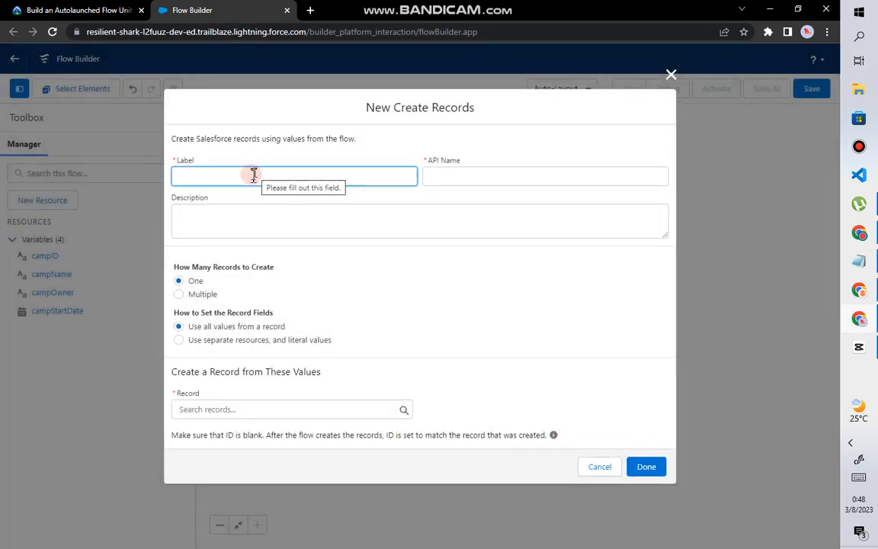
Set the Create Records element's label to Create Campaign and its API name to Create_Campaign.
right_click(254, 181)
click(283, 270)
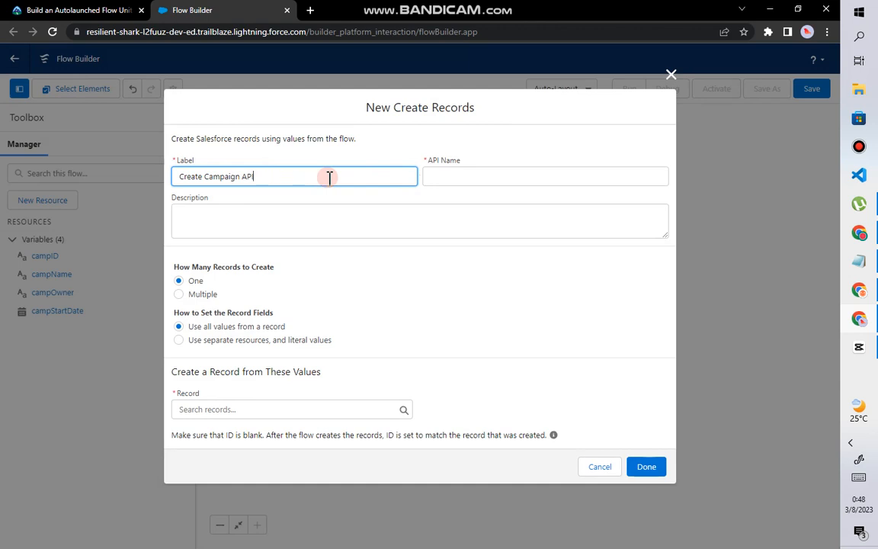
click(442, 177)
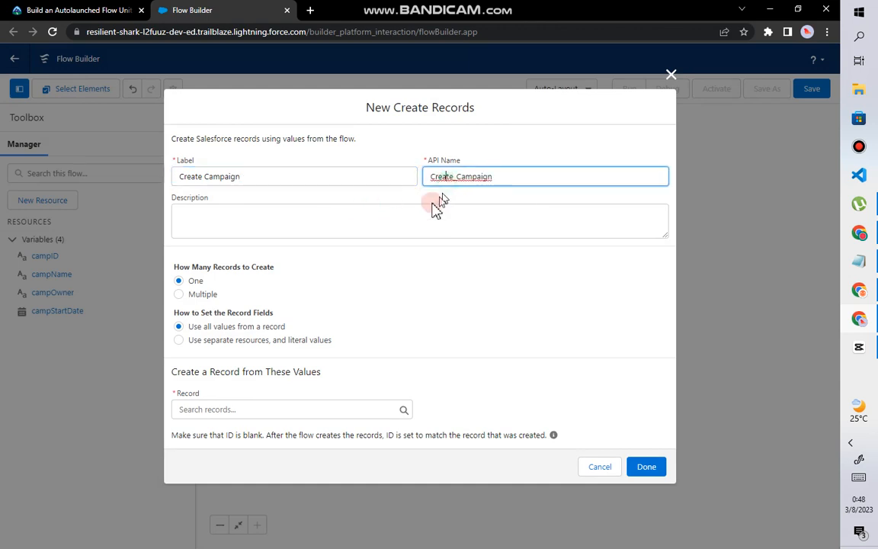
click(409, 211)
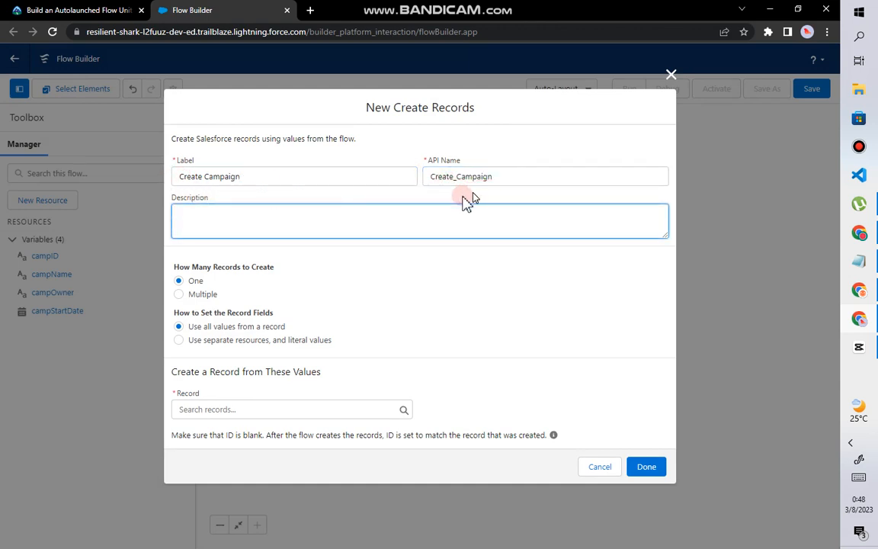
Have the element create one record using separate resources and literal values, with Campaign as the object.
click(180, 281)
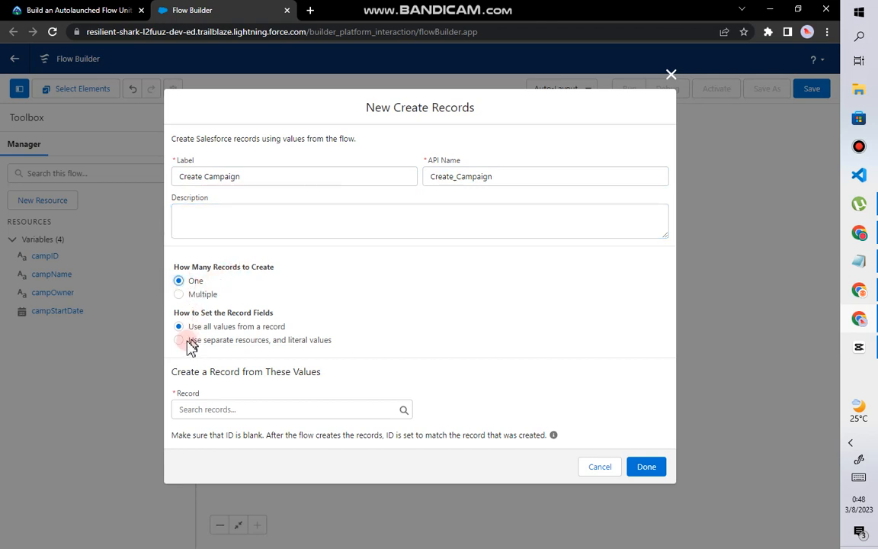
click(179, 341)
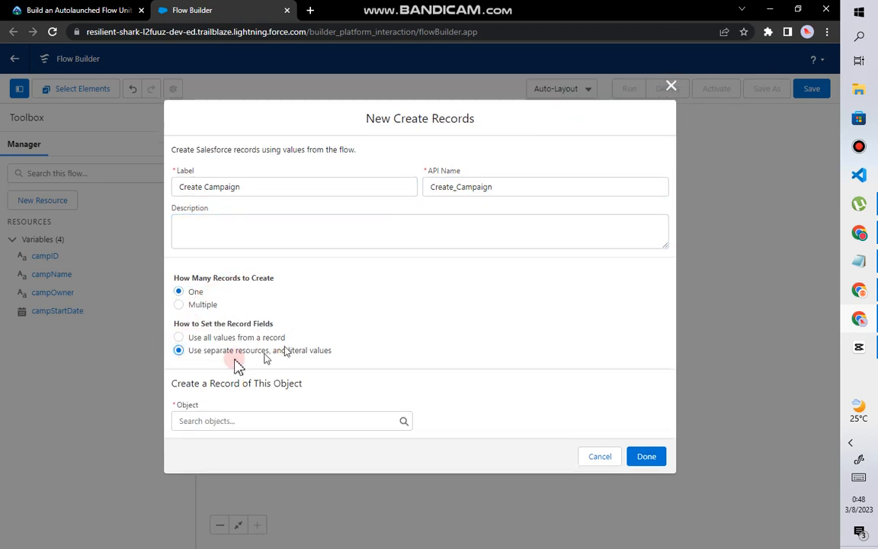
click(125, 9)
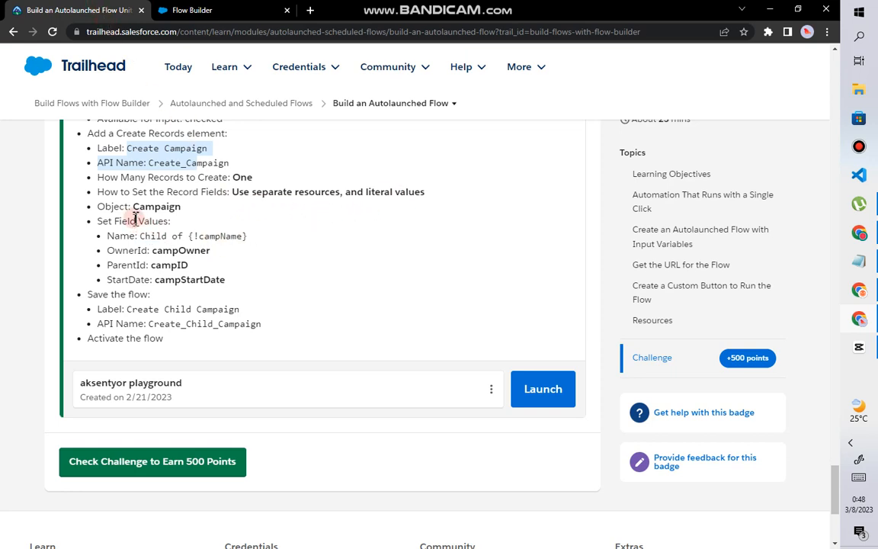
click(192, 10)
click(199, 419)
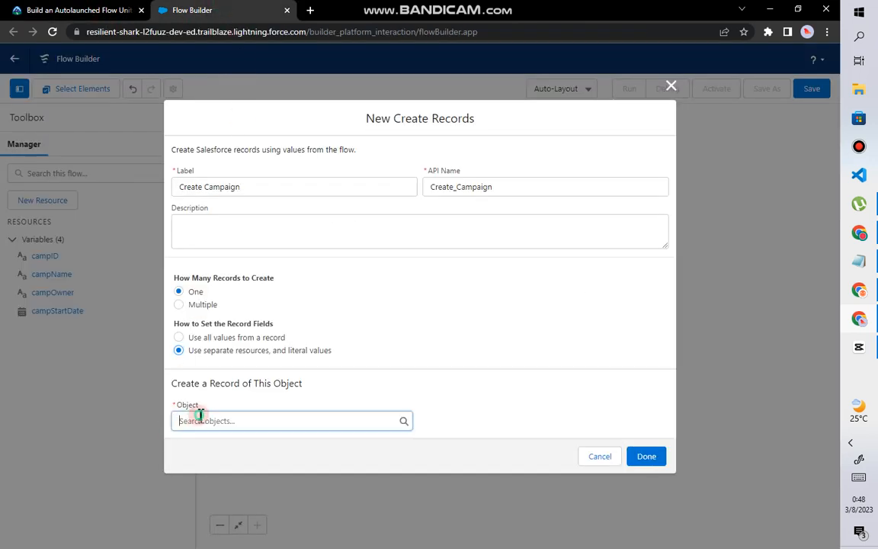
text(ca)
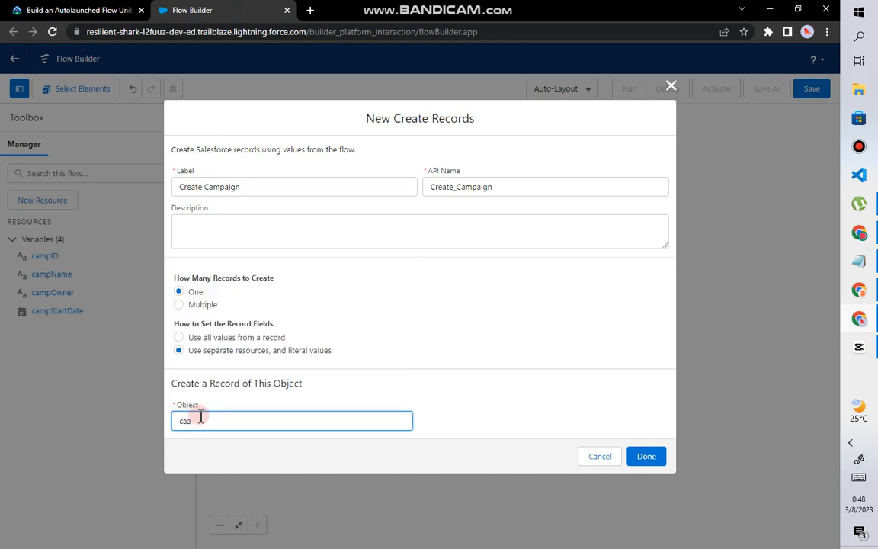
text(m)
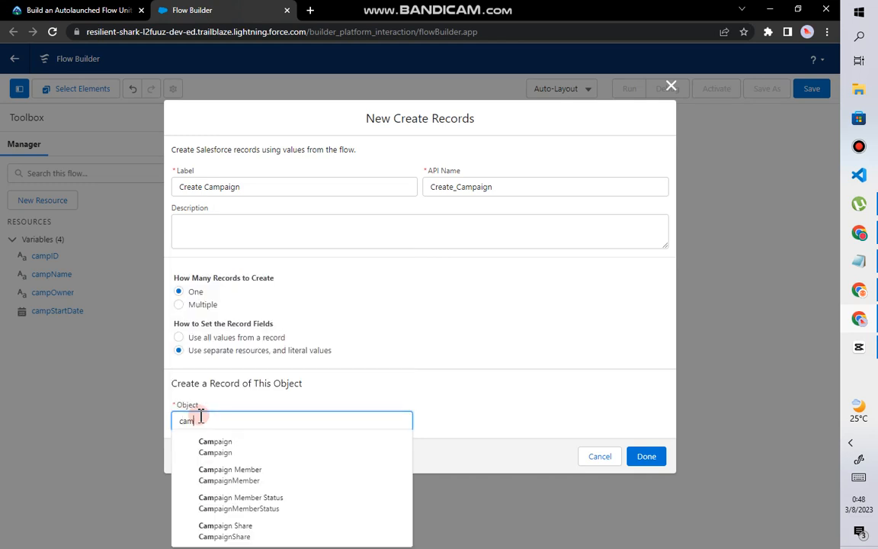
click(204, 455)
scroll(252, 402, down, 1)
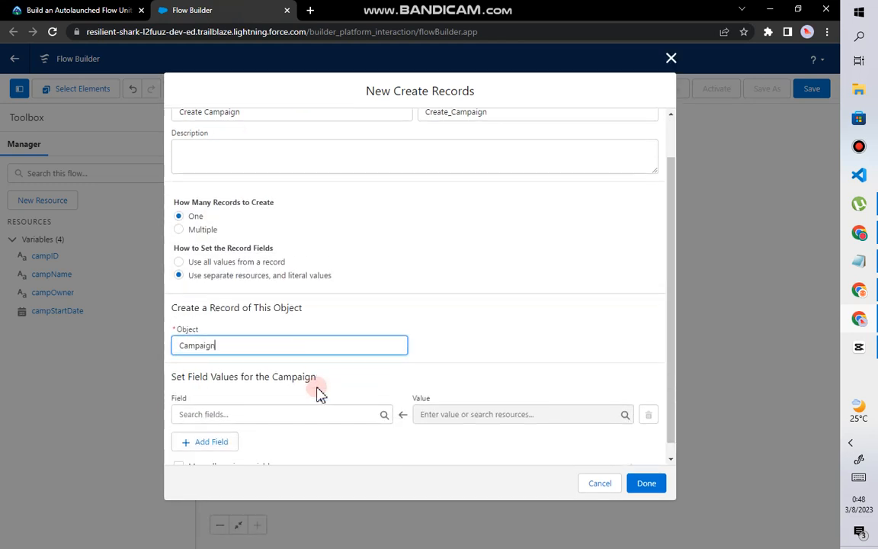
Copy the Name field value, Child of {!campName}, from the Trailhead challenge requirements and return to Flow Builder.
click(92, 10)
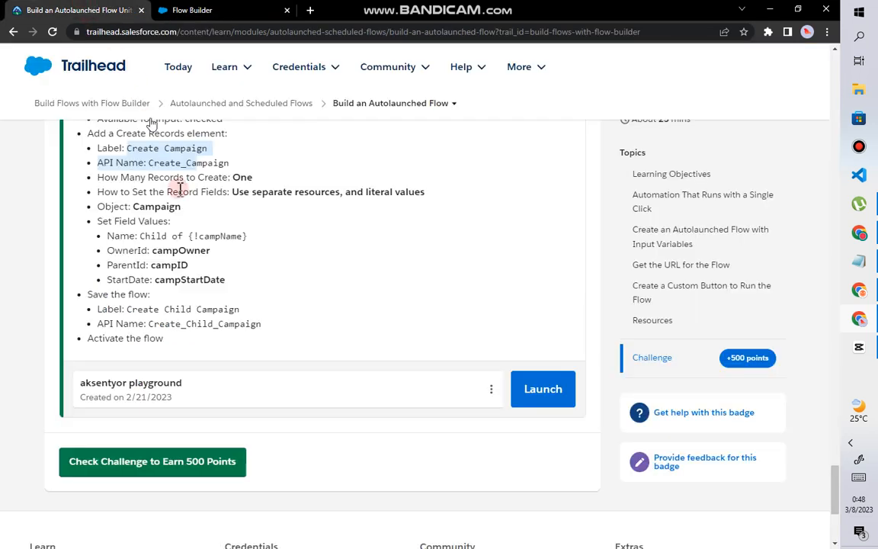
click(139, 236)
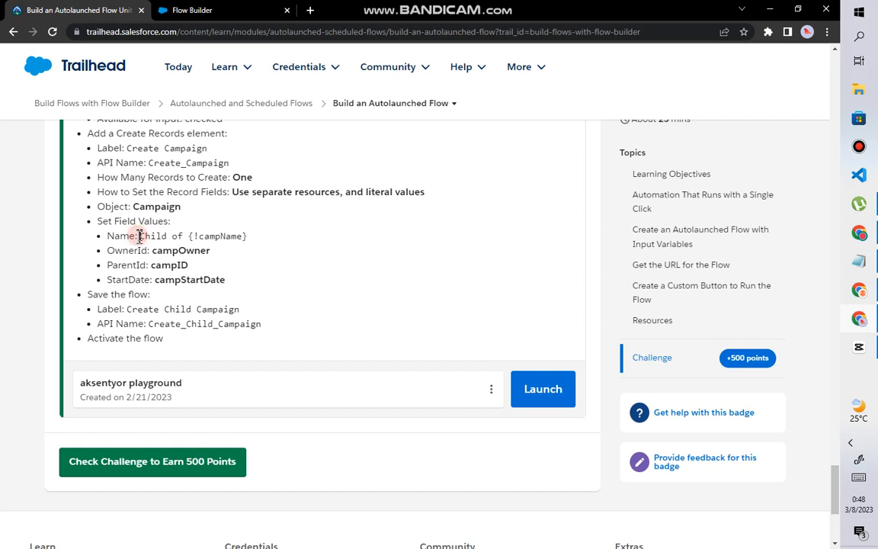
mouse_move(140, 235)
mouse_down()
mouse_move(257, 239)
mouse_move(145, 238)
mouse_up()
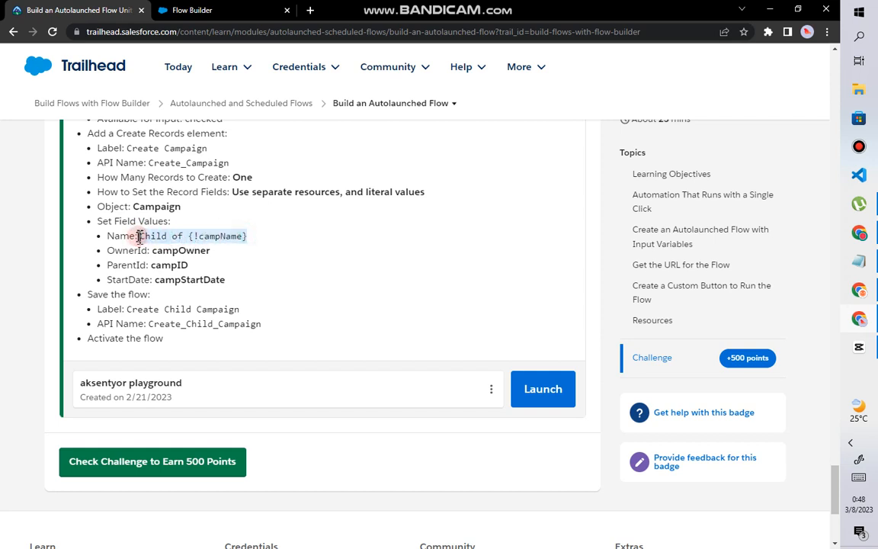
right_click(161, 232)
click(173, 241)
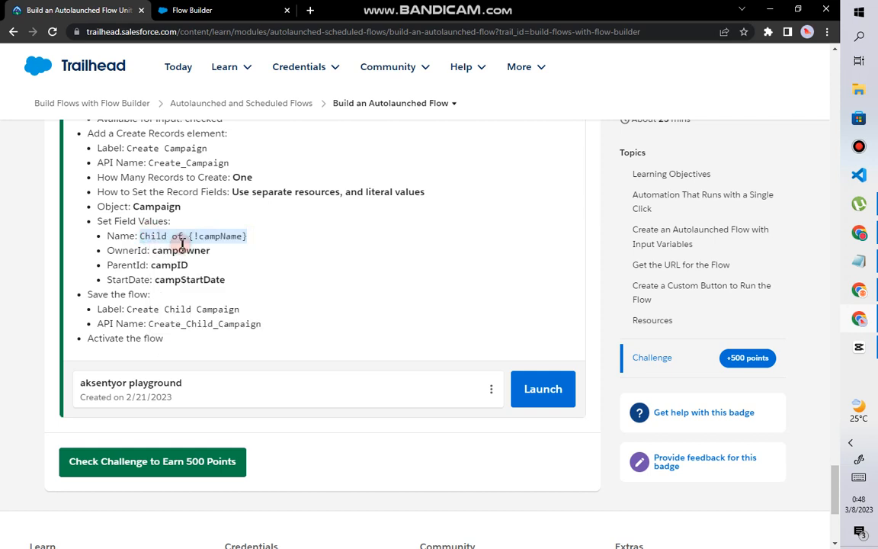
click(192, 10)
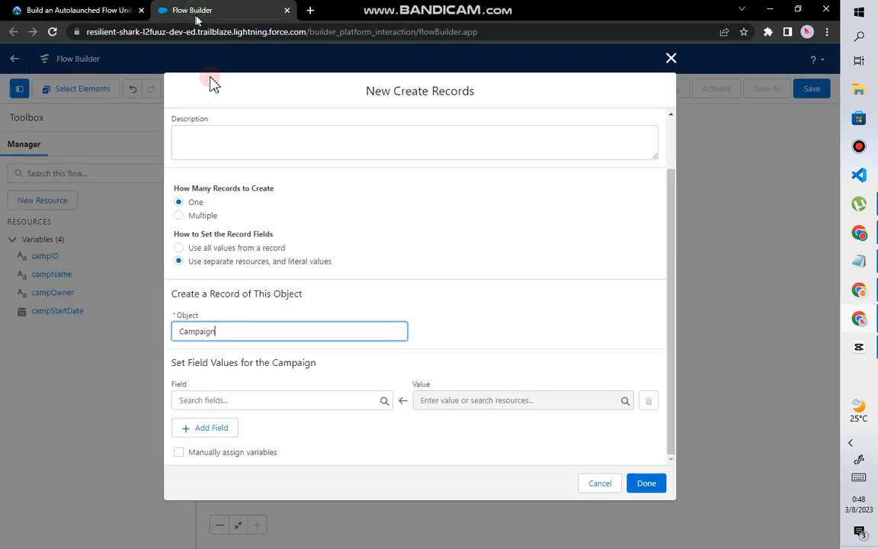
Set the campaign's Name field to the copied value Child of {!campName}.
click(208, 400)
text(na)
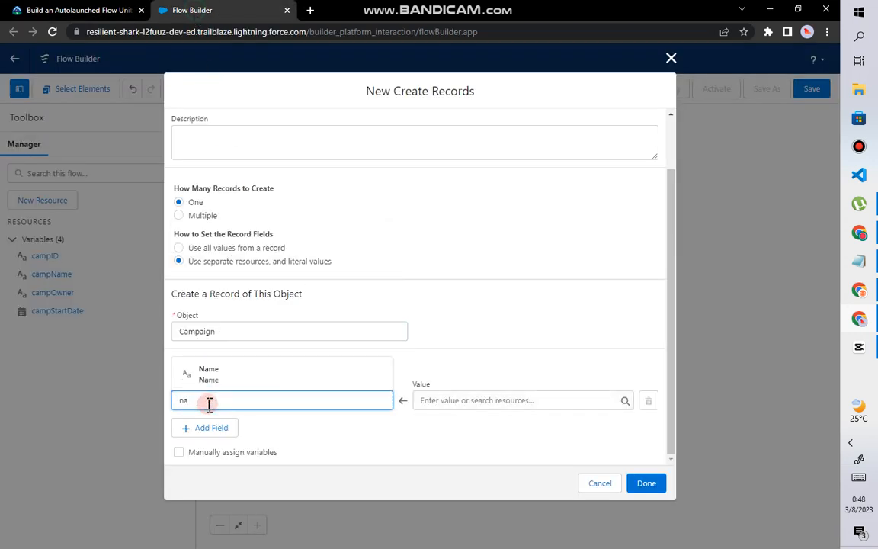
click(211, 375)
click(430, 400)
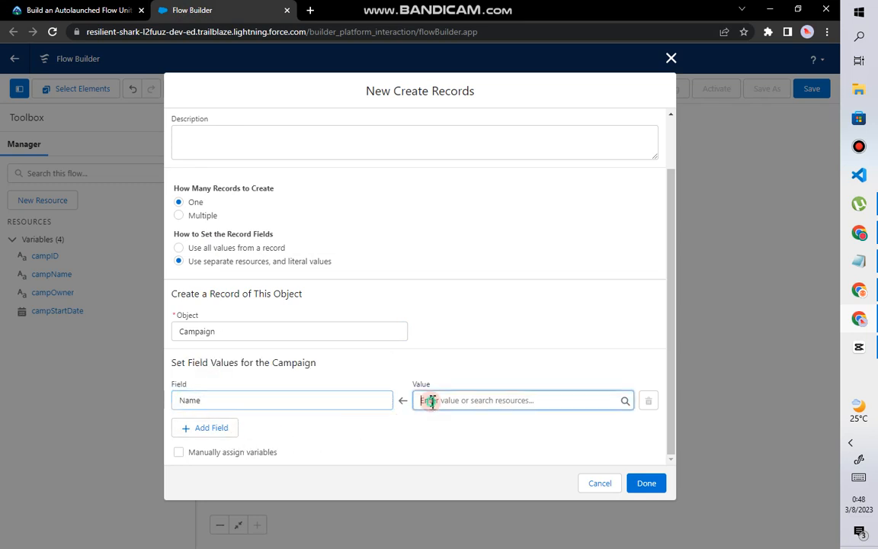
right_click(426, 404)
click(456, 287)
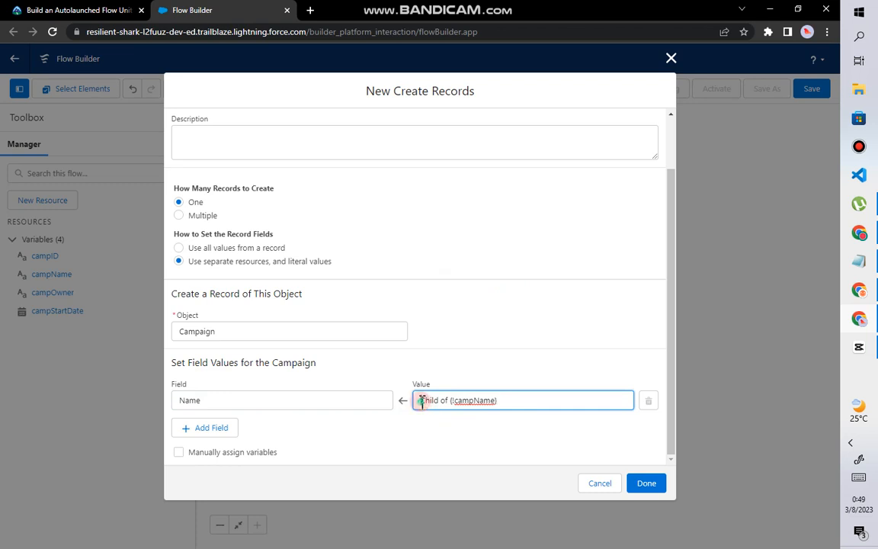
click(450, 424)
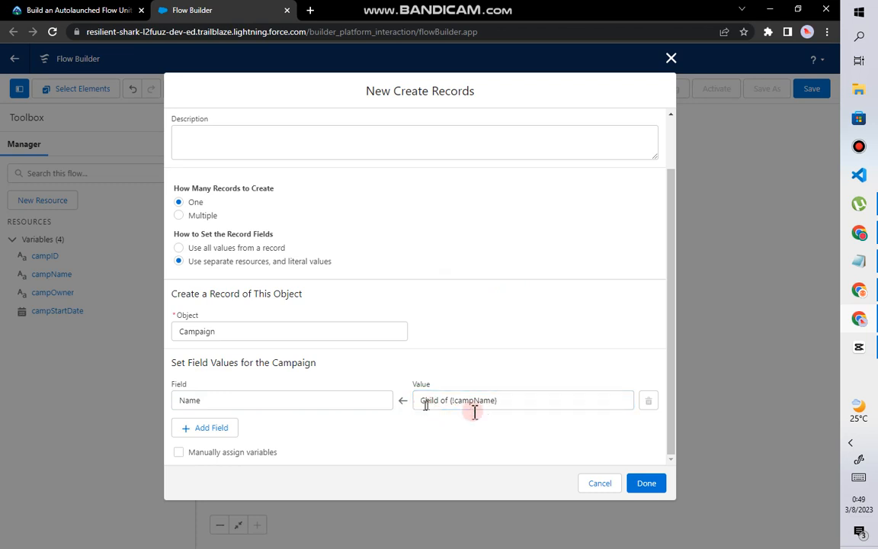
Add two more field value rows, and check the Trailhead requirements for the fields that follow Name.
click(208, 429)
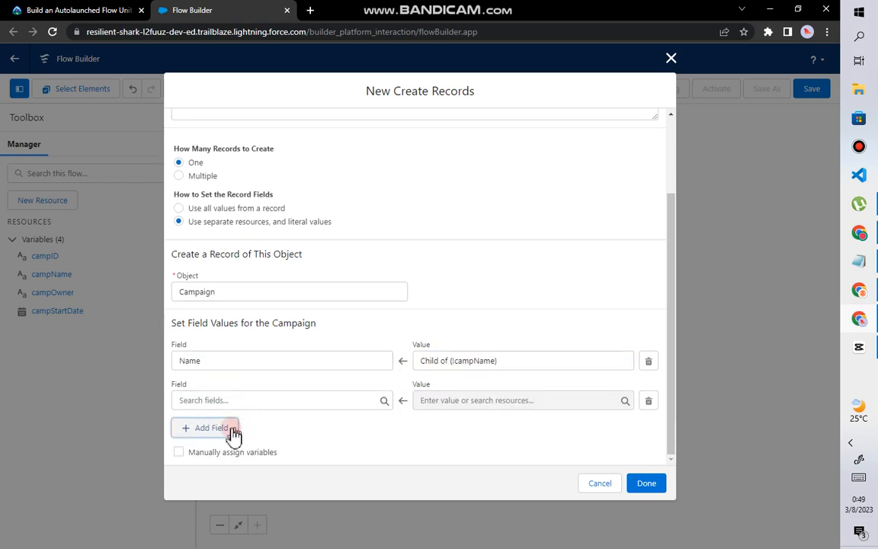
click(229, 431)
click(107, 9)
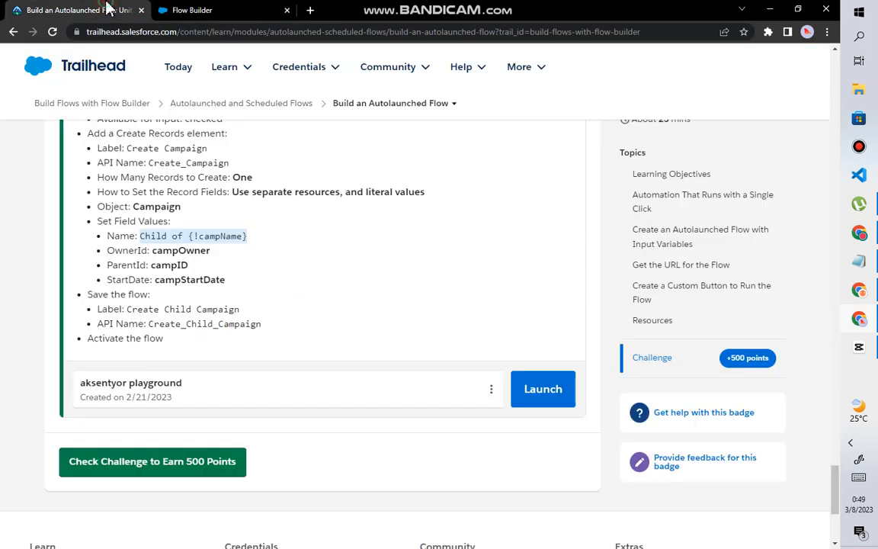
click(169, 244)
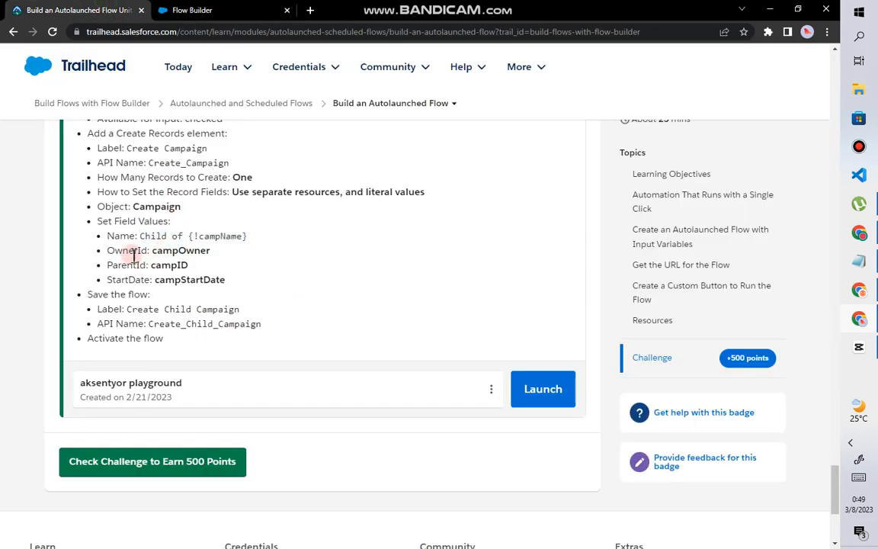
click(220, 11)
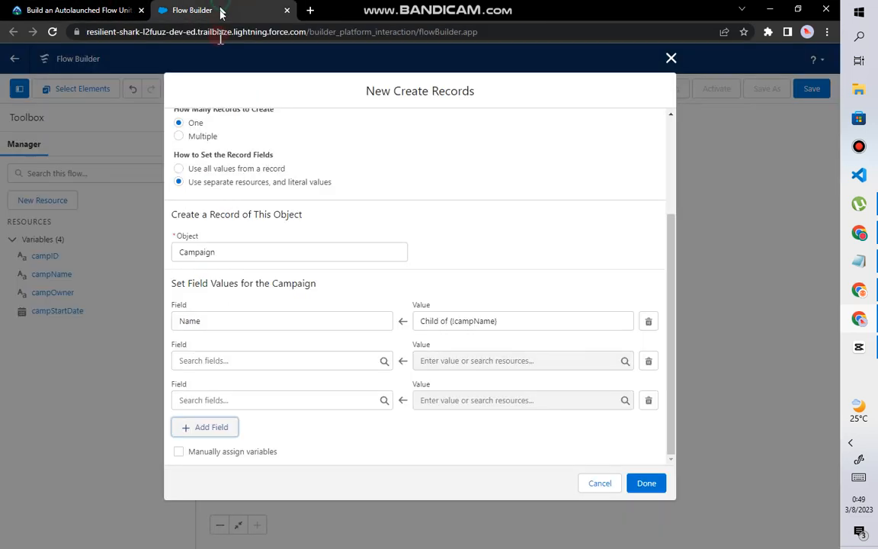
Set the campaign's OwnerId field to the campOwner variable in the second field row.
click(208, 352)
text(po)
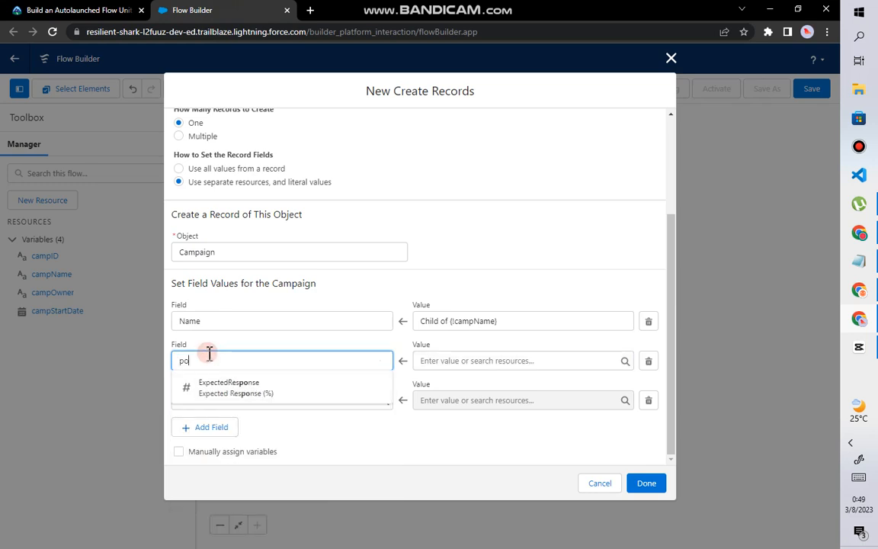
key(BackSpace)
key(BackSpace)
text(o)
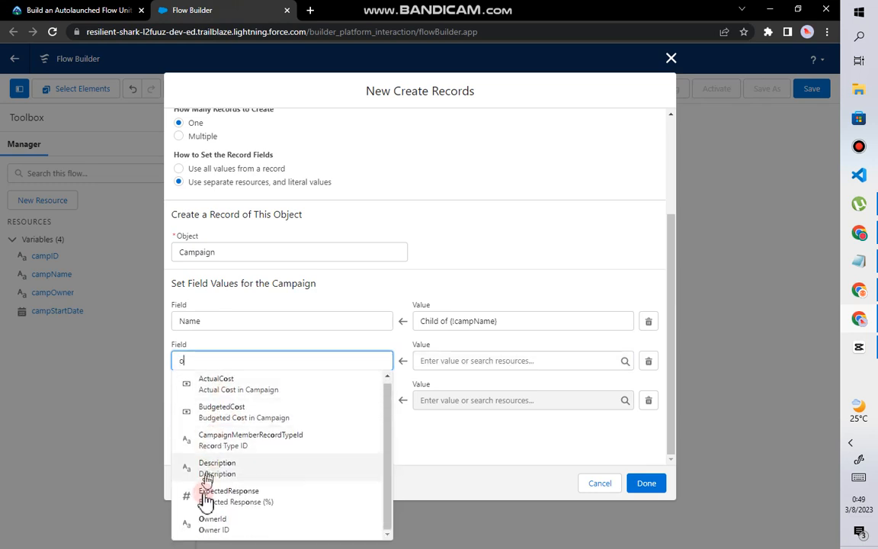
click(217, 526)
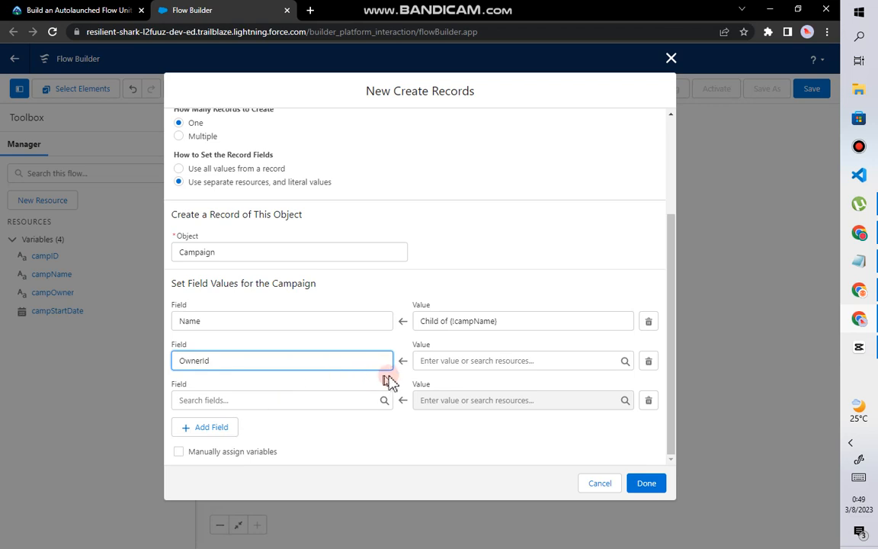
click(437, 360)
scroll(459, 457, down, 2)
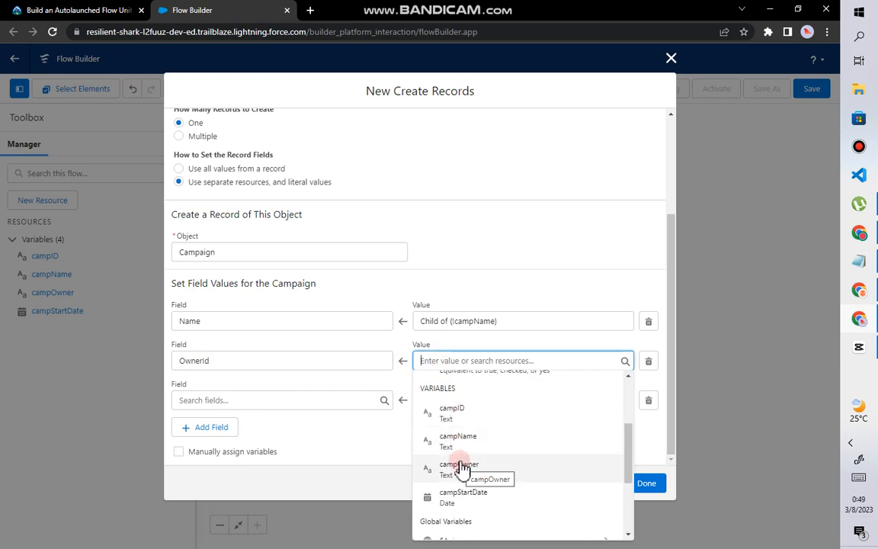
click(460, 468)
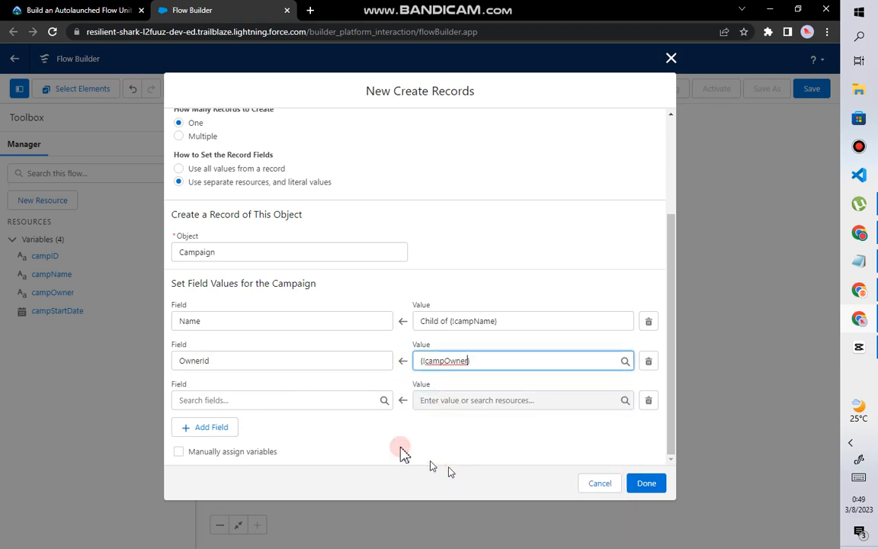
Set the campaign's ParentId field to the campID variable in the third field row.
click(281, 397)
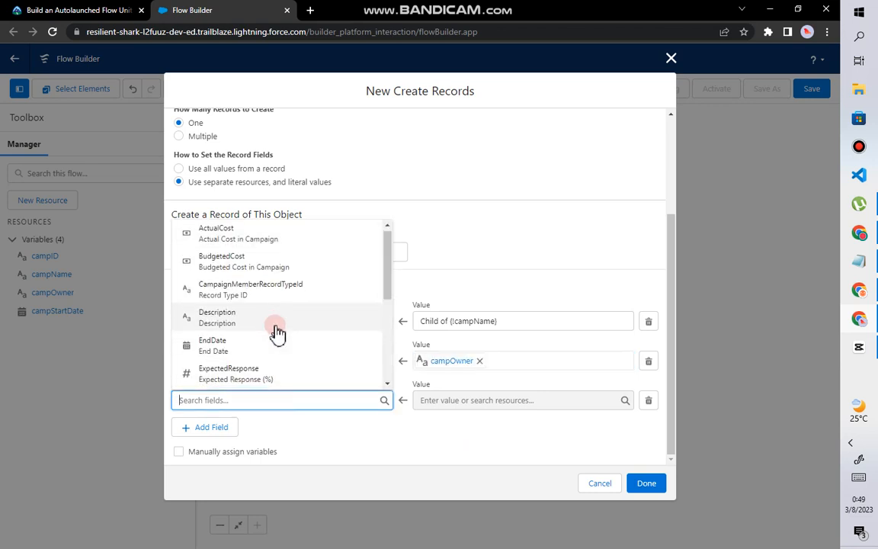
scroll(275, 333, down, 3)
scroll(258, 343, up, 3)
scroll(258, 342, down, 5)
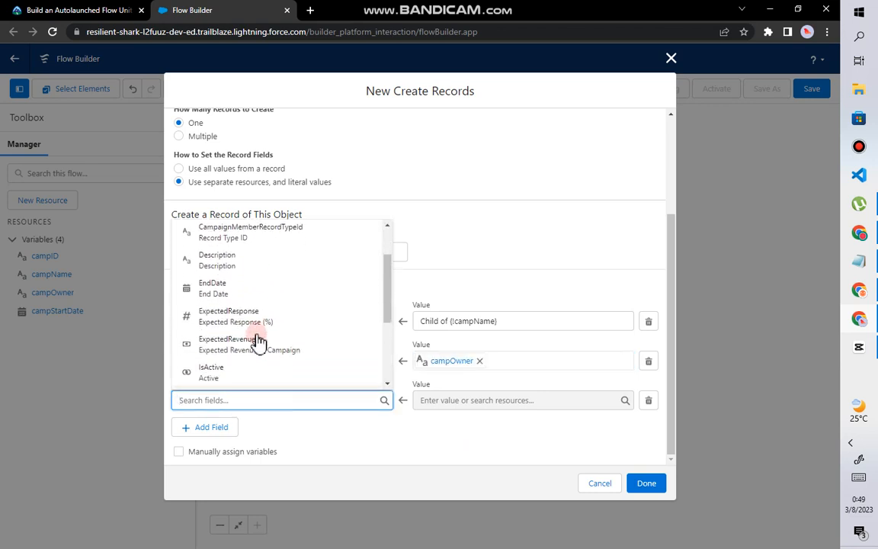
click(251, 301)
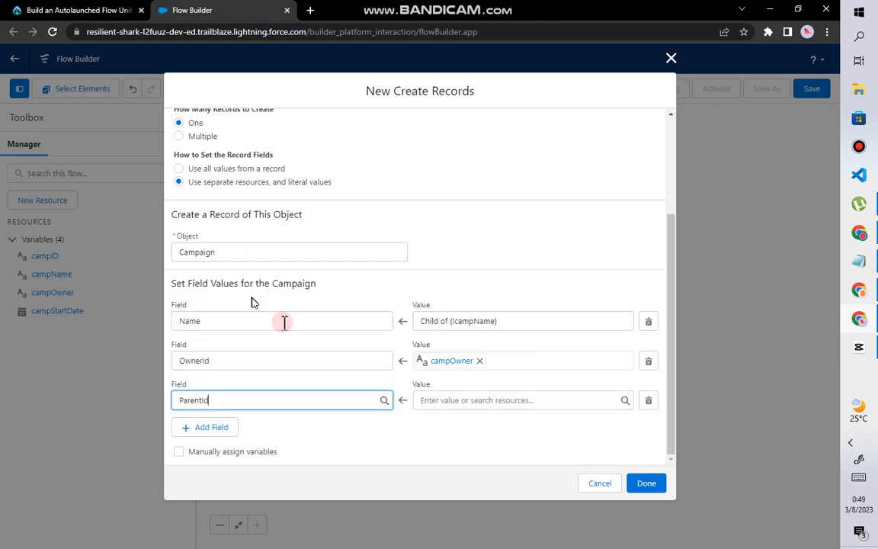
click(460, 401)
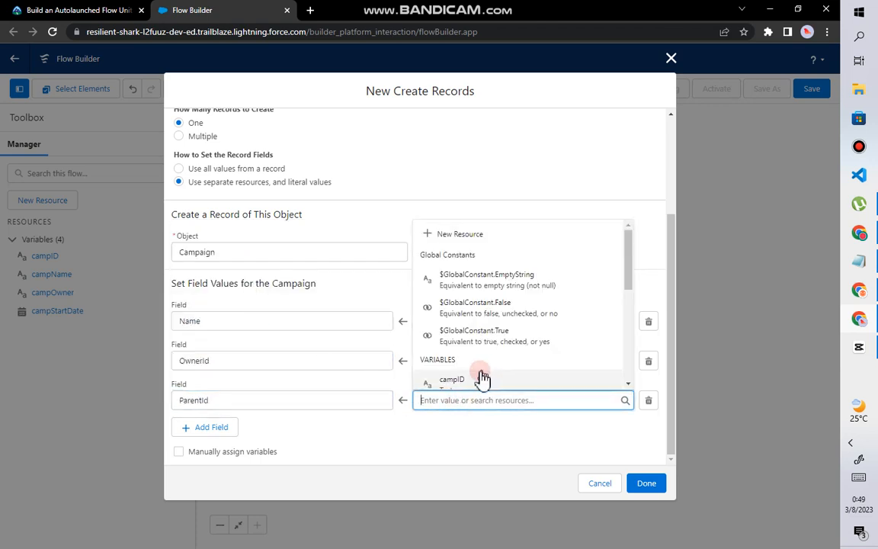
click(478, 380)
click(446, 441)
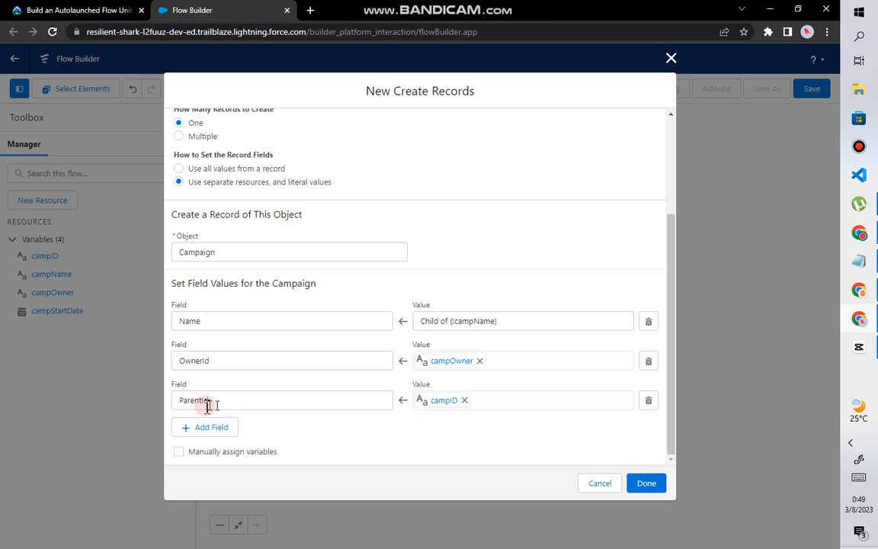
Add a fourth field row that sets the campaign's StartDate to the campStartDate variable as Trailhead requires, and review the element's settings.
click(69, 10)
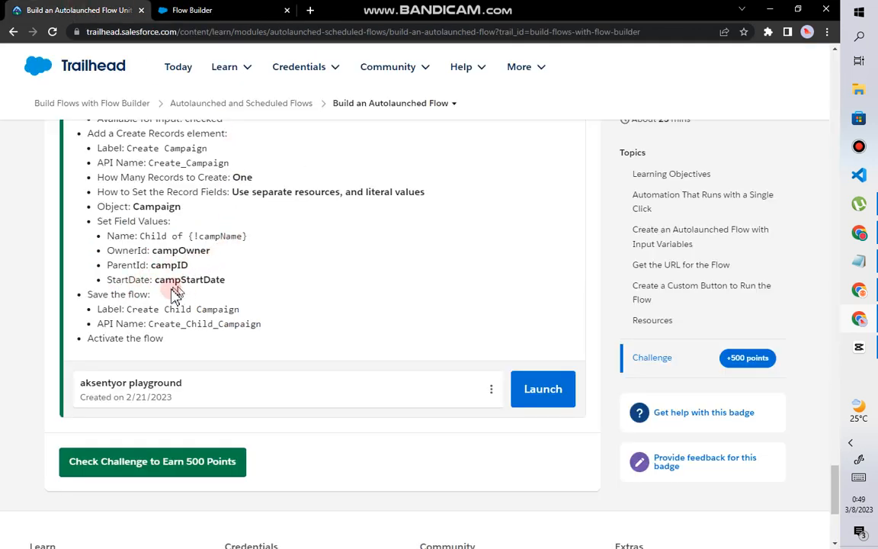
click(206, 10)
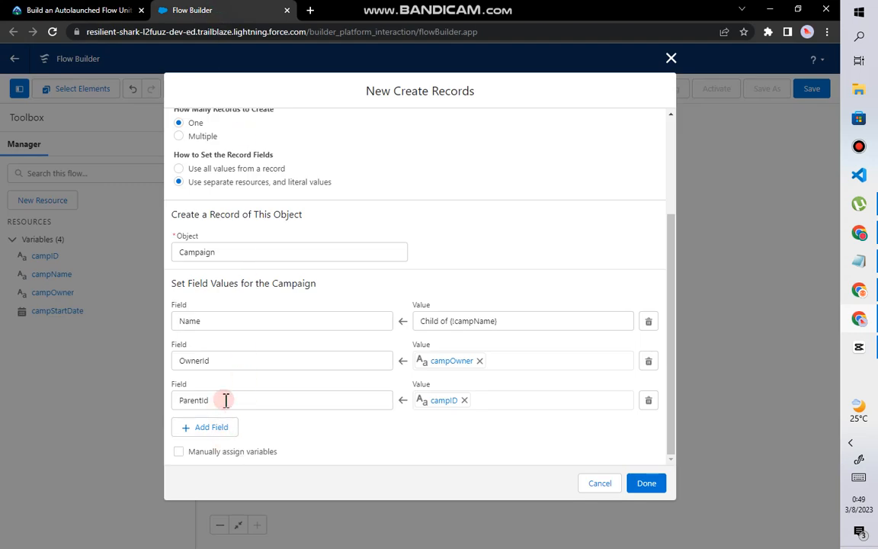
click(205, 431)
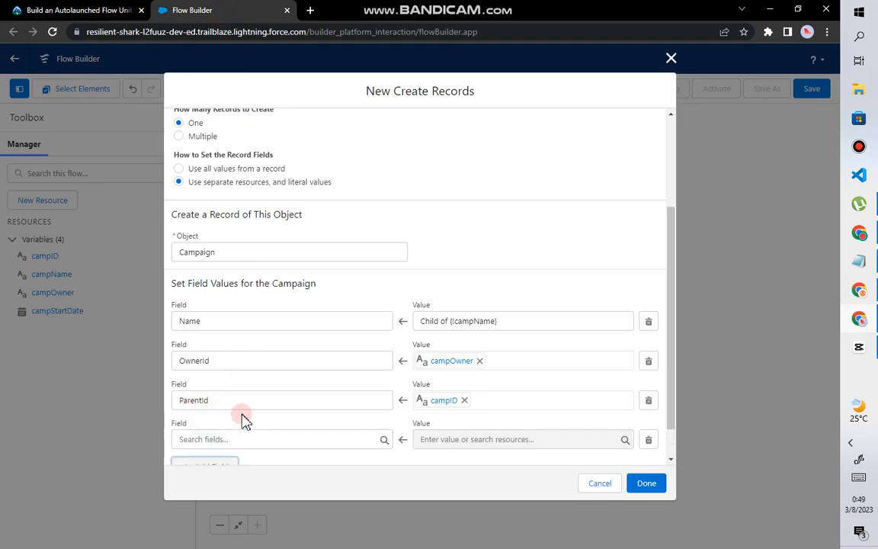
click(201, 399)
text(s)
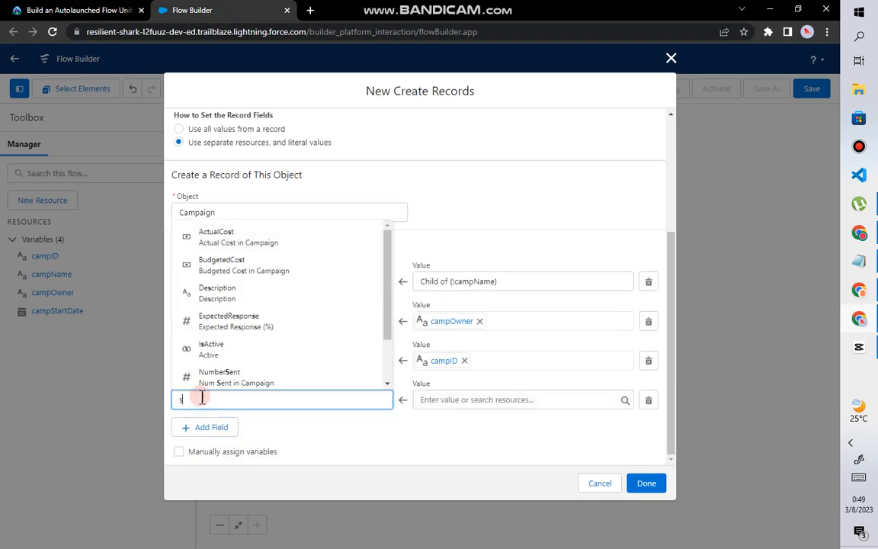
scroll(249, 364, down, 3)
click(227, 349)
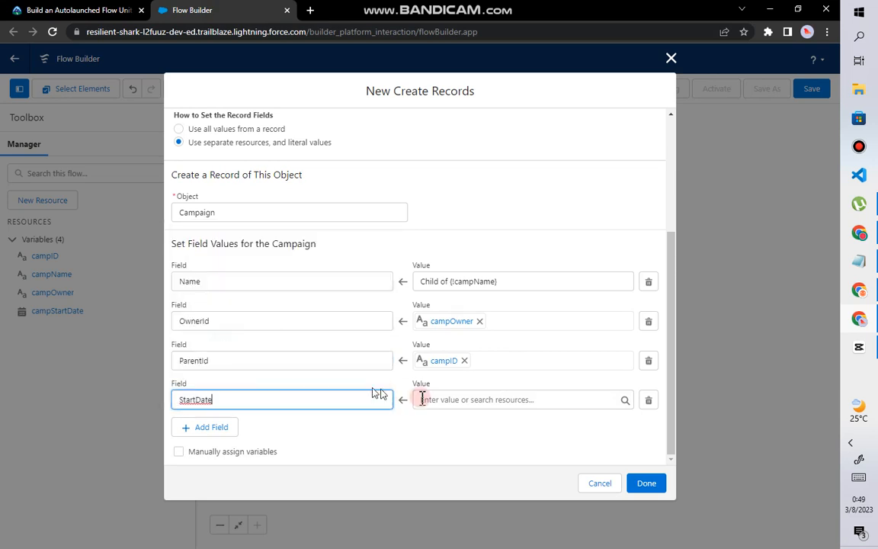
click(445, 401)
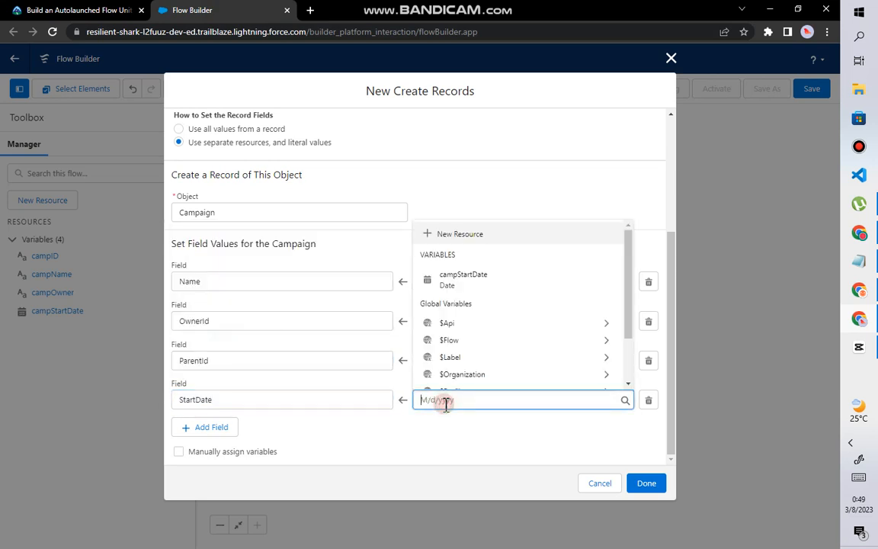
click(470, 284)
click(490, 418)
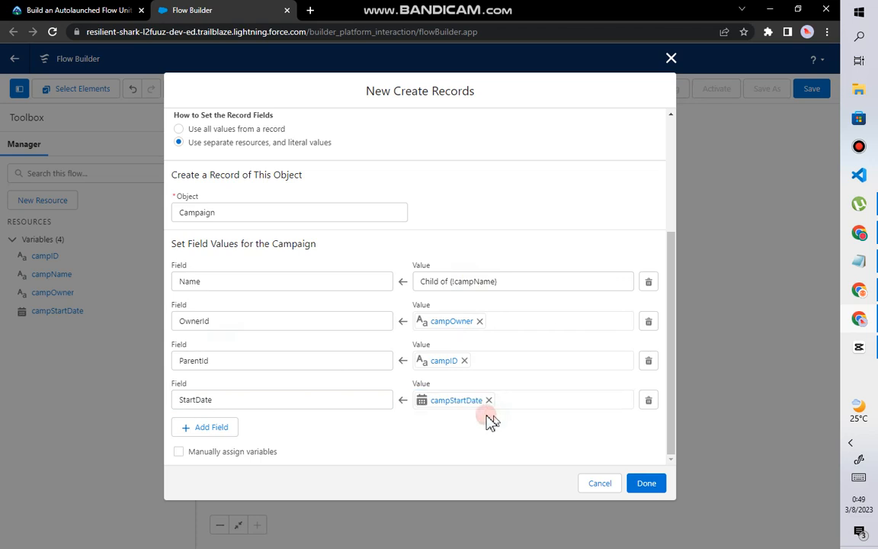
scroll(337, 400, up, 2)
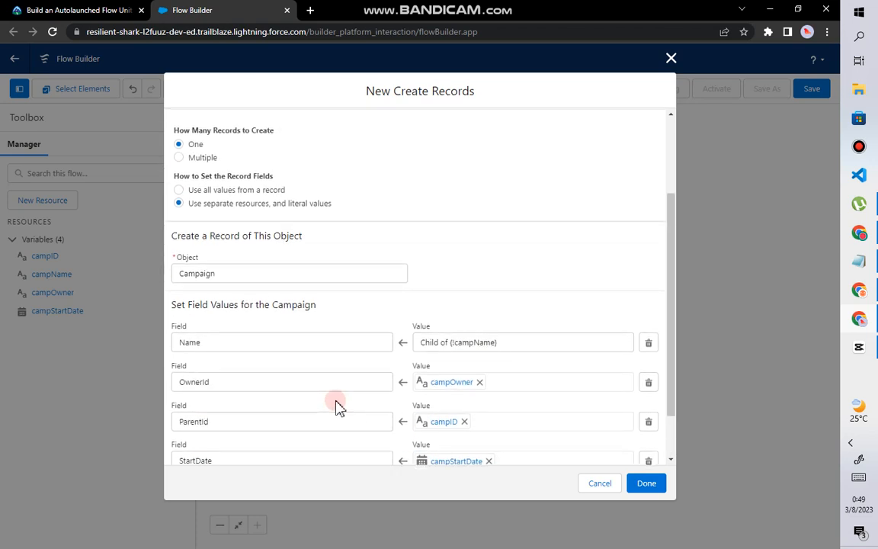
scroll(337, 404, up, 4)
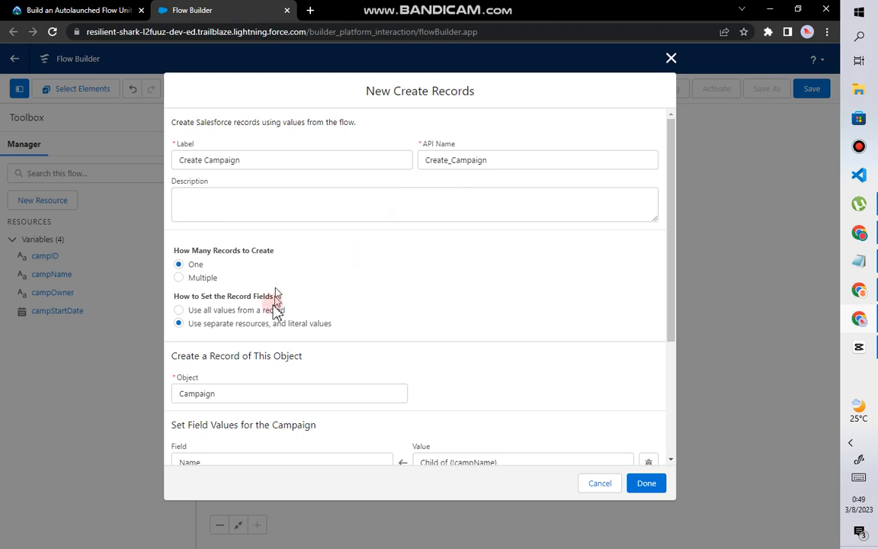
scroll(271, 337, down, 2)
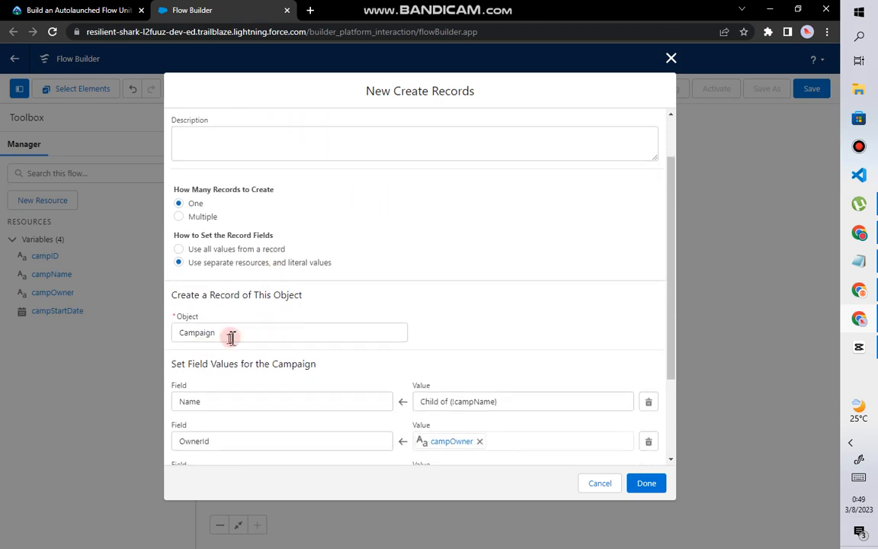
scroll(231, 337, down, 3)
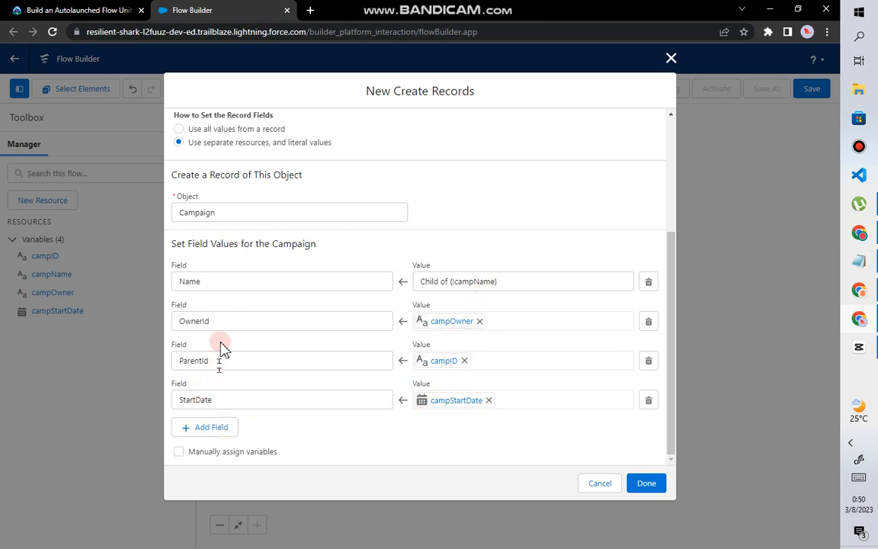
Copy the flow label Create Child Campaign from the Trailhead requirements, and finish the Create Records element in Flow Builder.
click(76, 10)
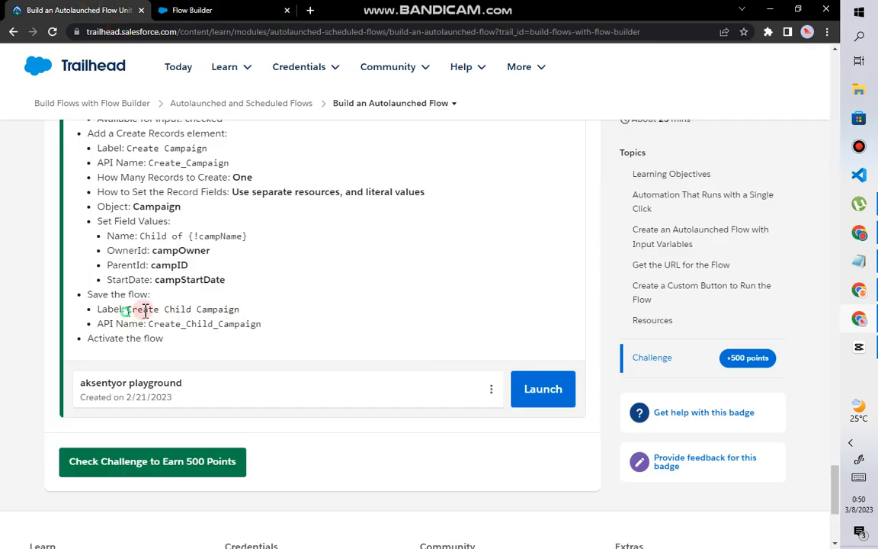
drag(144, 310, 243, 310)
right_click(209, 311)
click(215, 324)
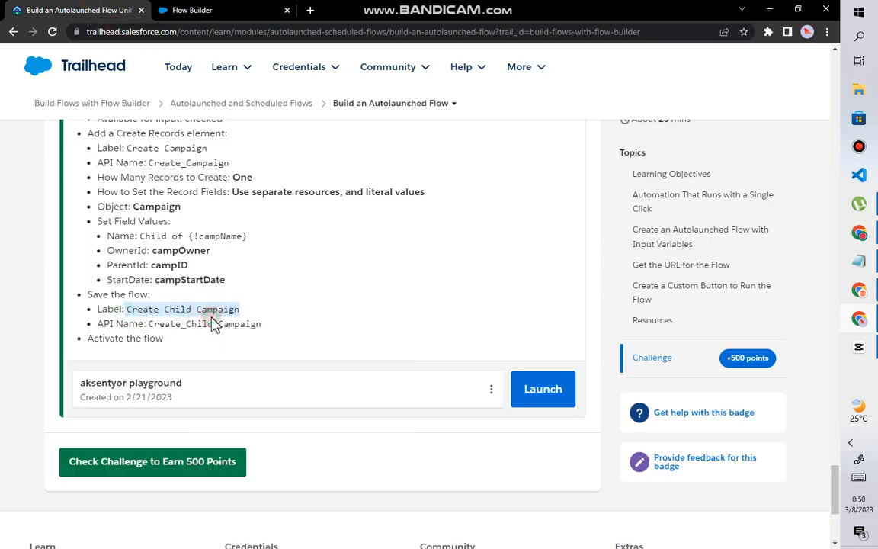
click(191, 10)
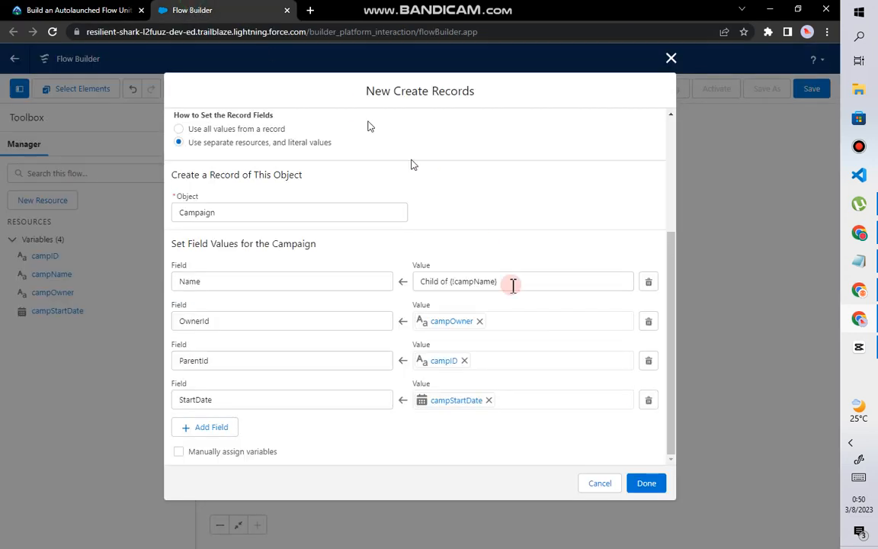
click(648, 483)
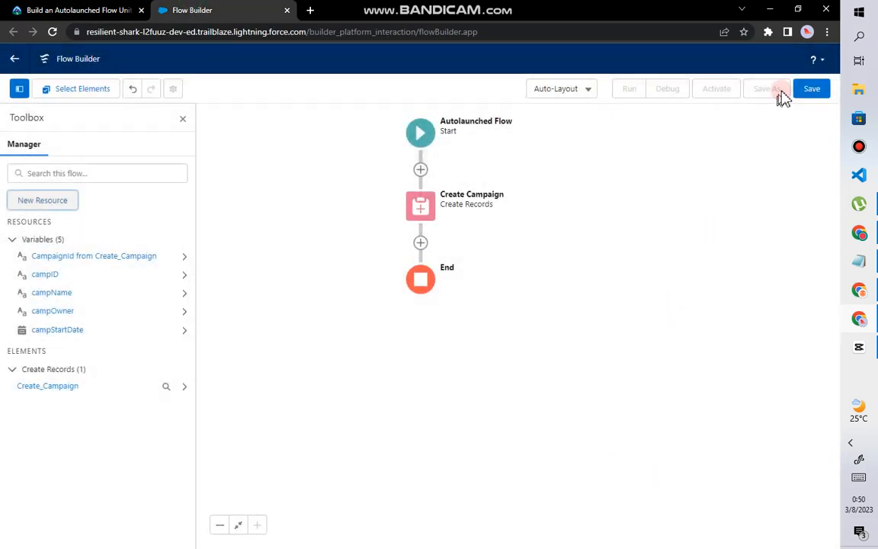
Save the flow with the copied label Create Child Campaign, without its leading space, and the API name Create_Child_Campaign.
click(806, 92)
click(301, 255)
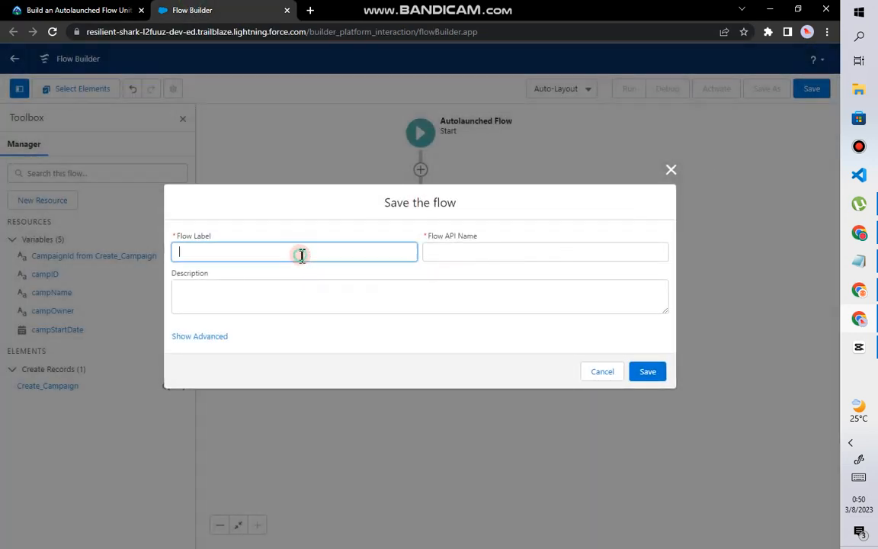
right_click(301, 259)
click(339, 352)
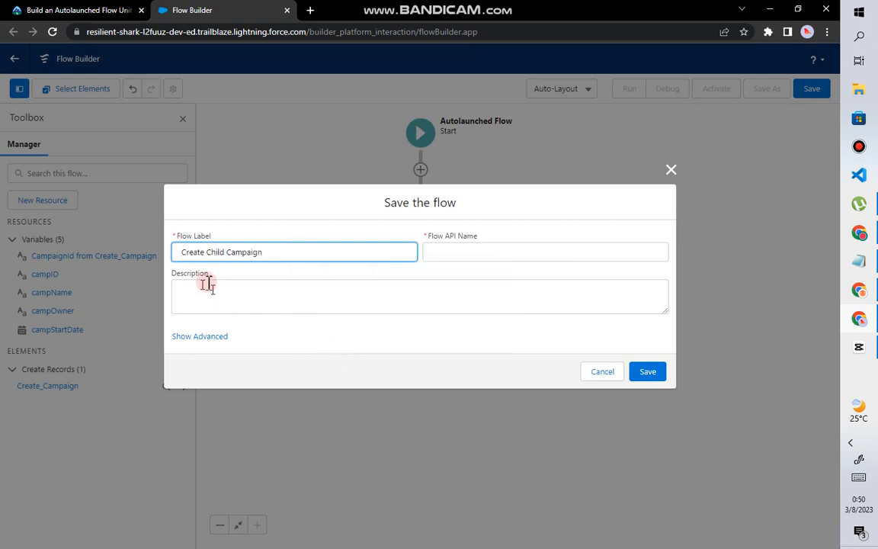
click(480, 249)
click(181, 251)
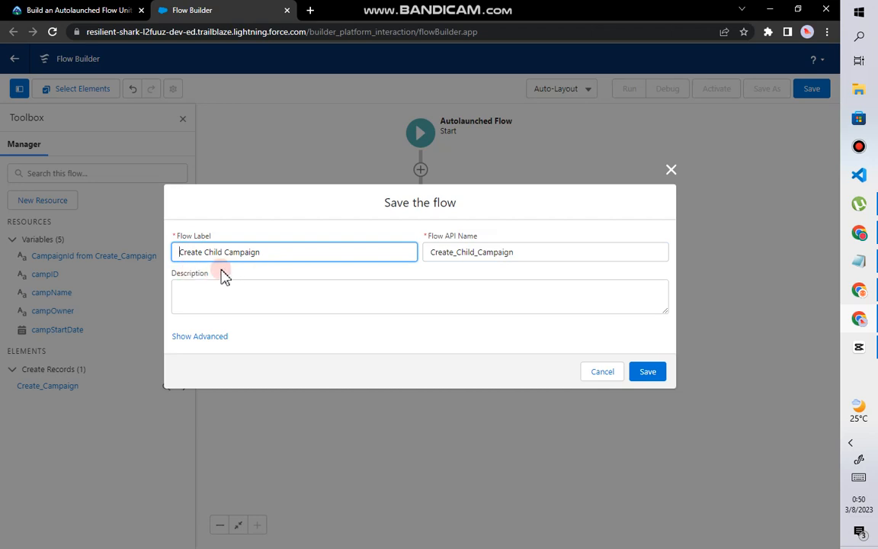
click(652, 378)
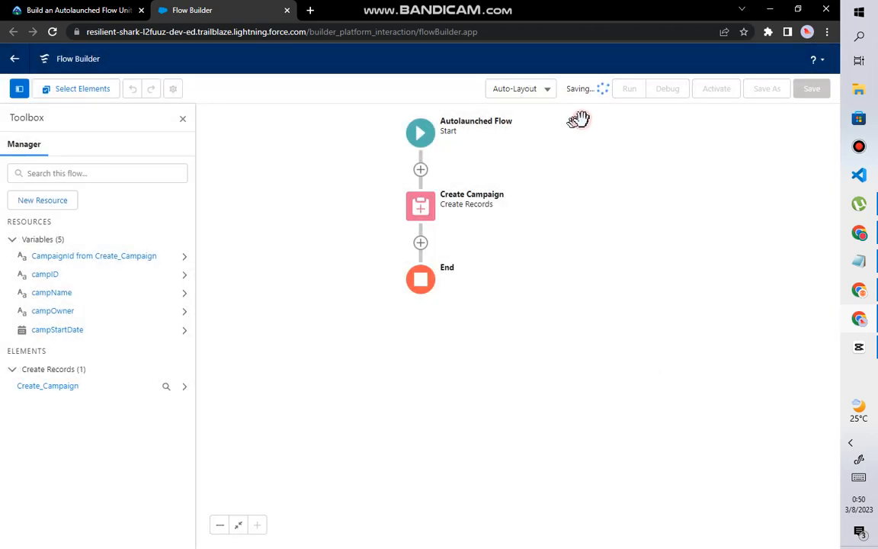
Check the remaining Trailhead requirement and activate the Create Child Campaign flow in Flow Builder.
click(9, 12)
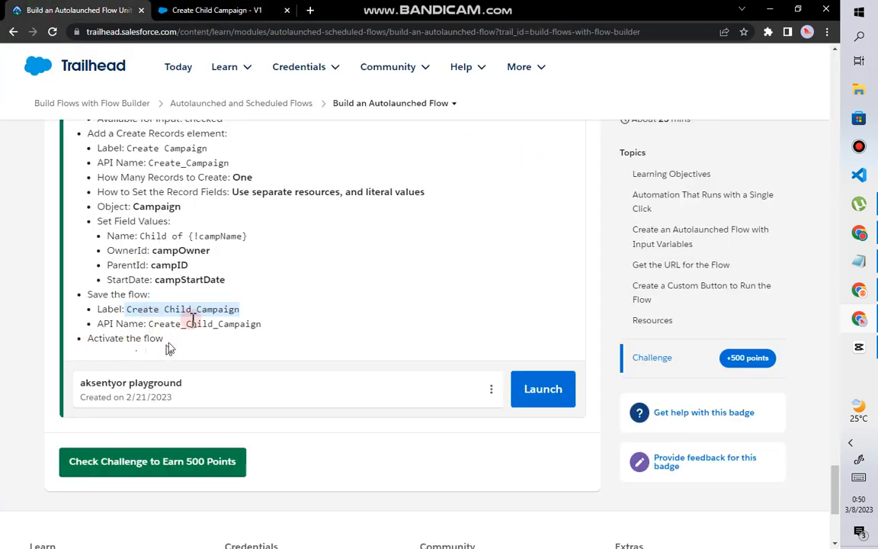
click(190, 11)
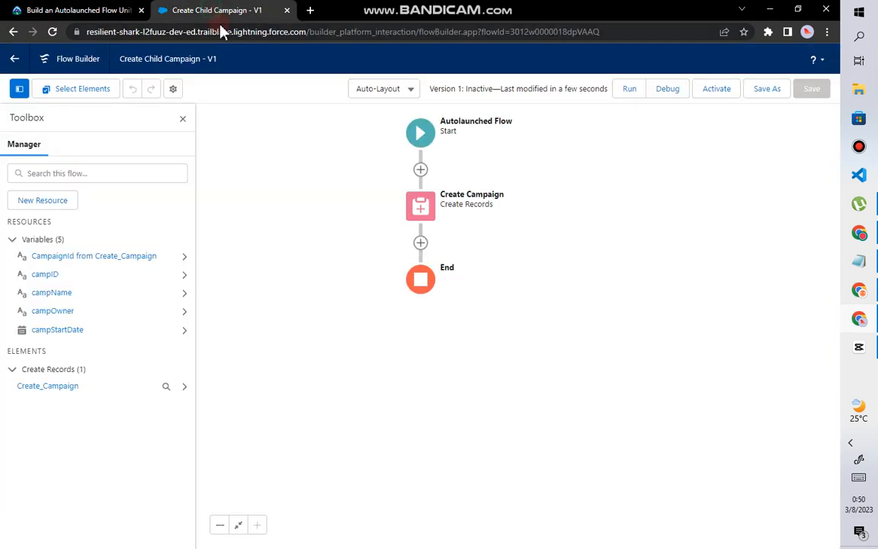
click(718, 93)
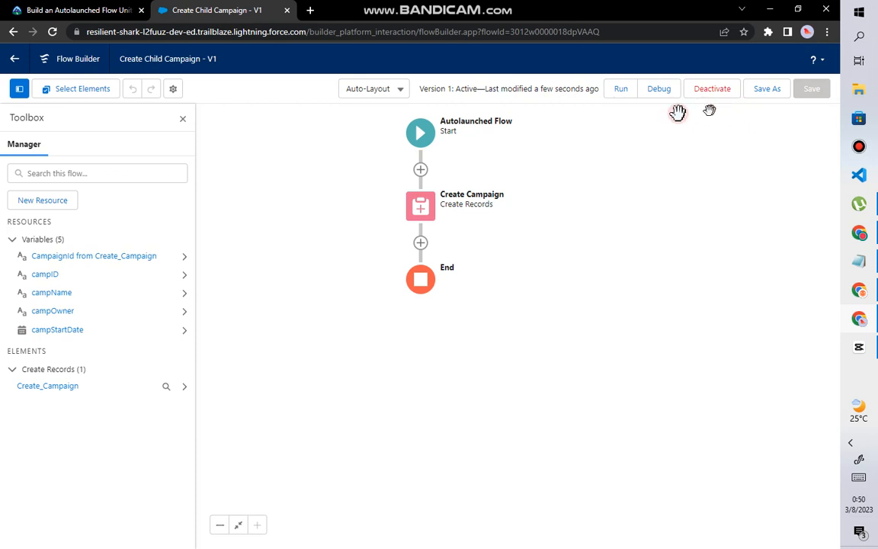
Return to the Trailhead unit and submit the 500-point challenge for checking.
click(103, 9)
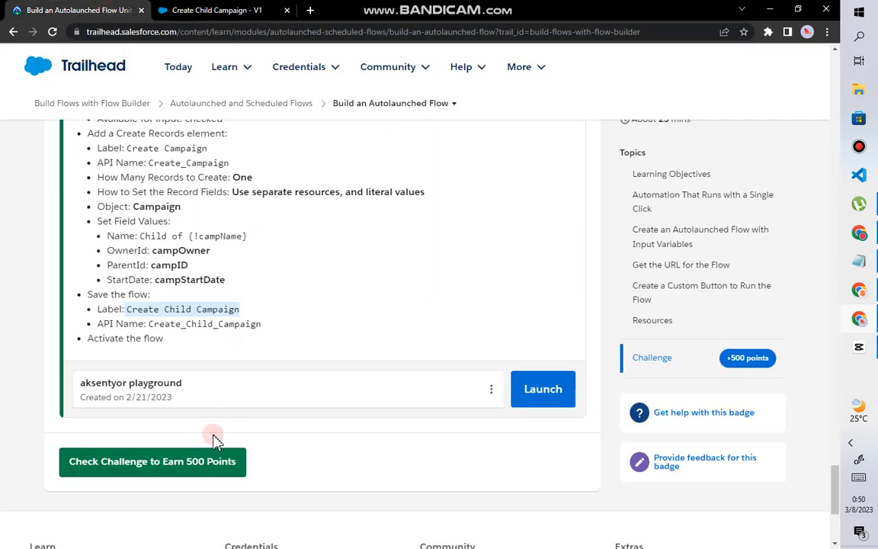
scroll(213, 441, down, 2)
click(146, 340)
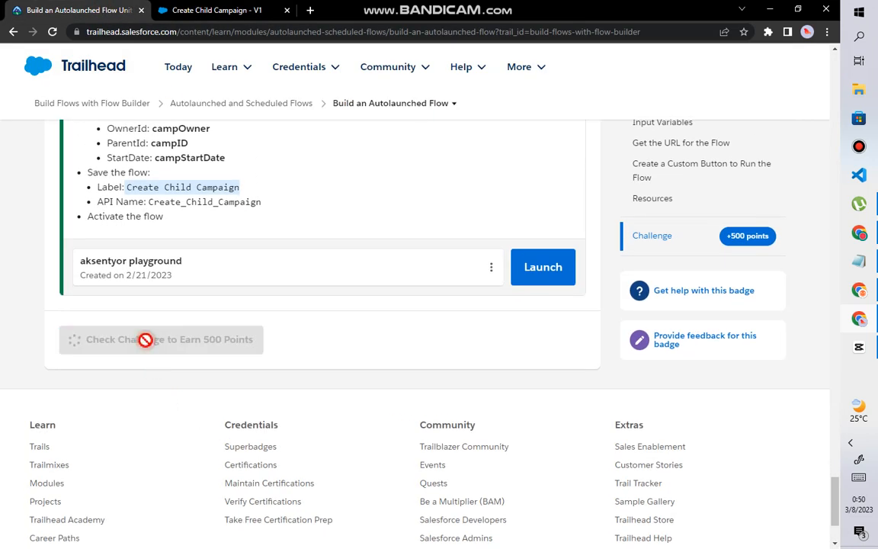